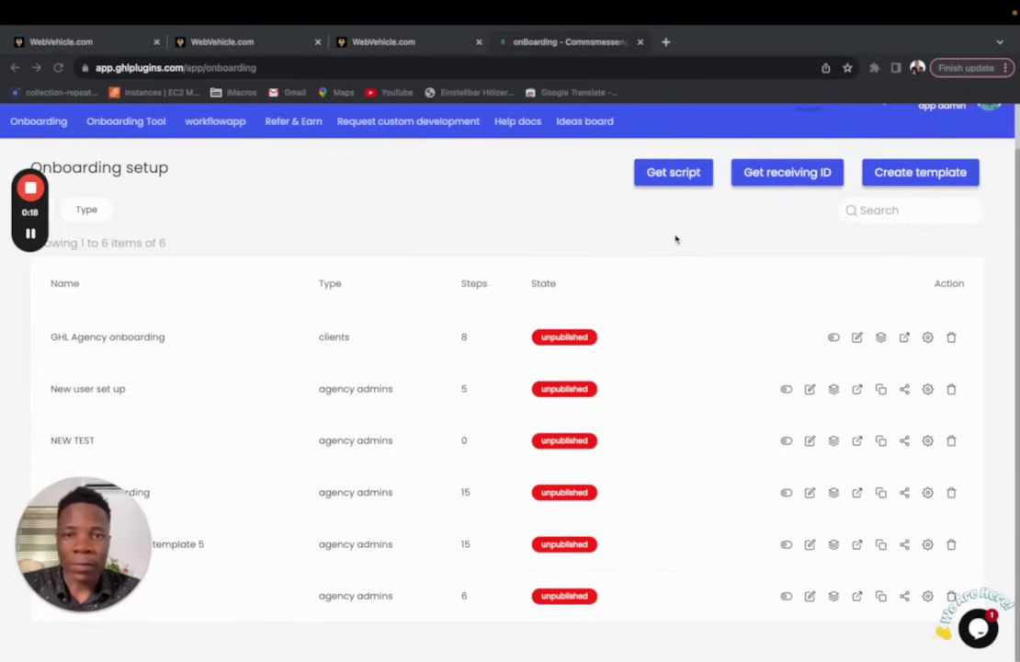
# Step: Visit the WebVehicle Projects page, then return to the Onboarding setup template list and scroll it
pyautogui.click(421, 42)
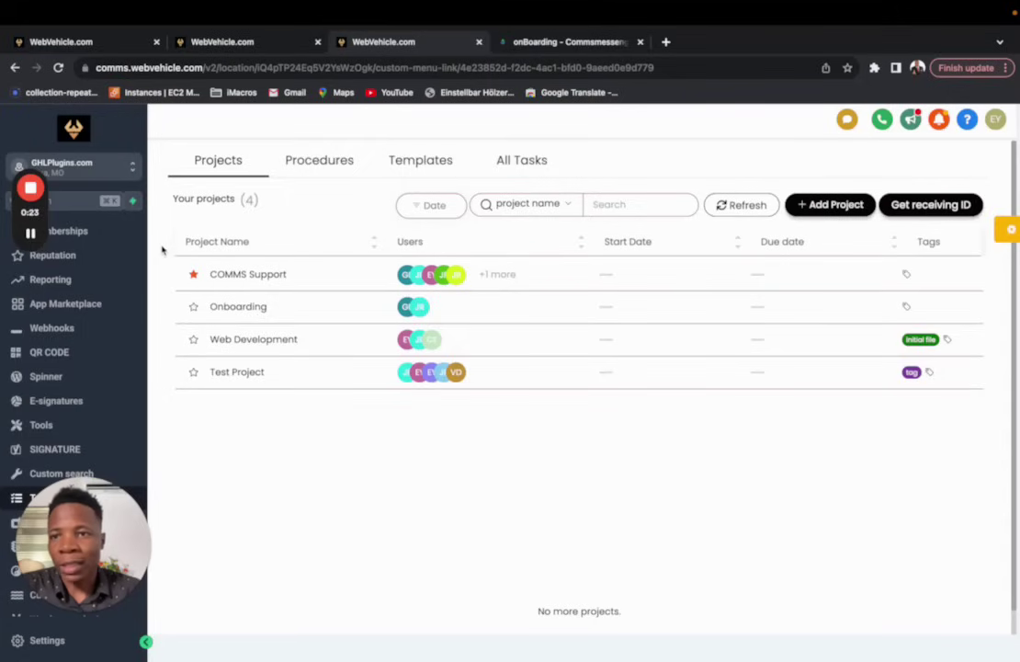
pyautogui.click(562, 43)
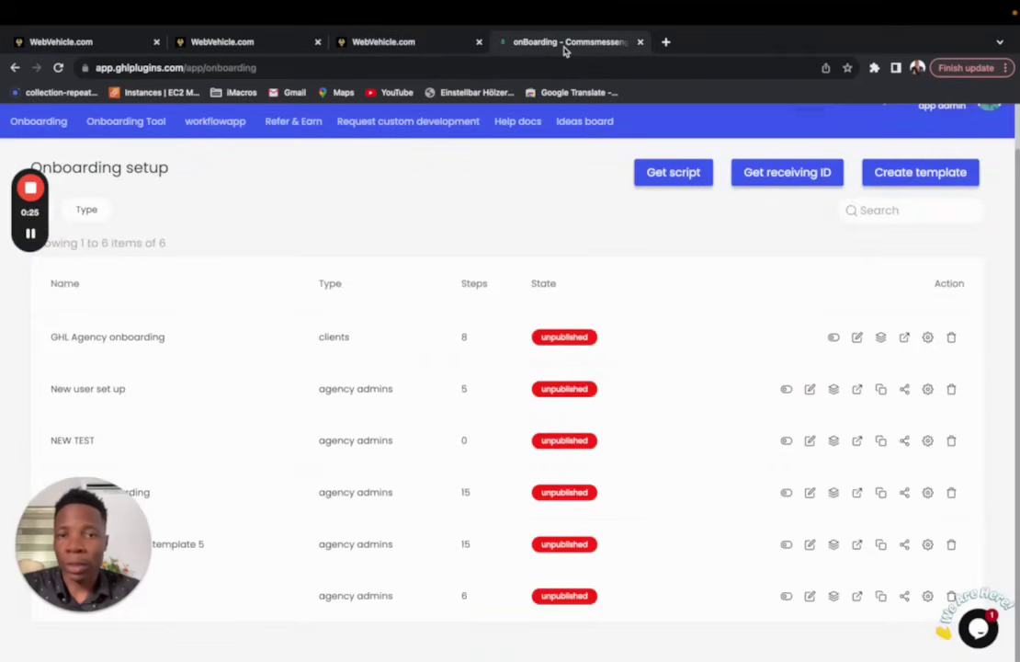
pyautogui.scroll(2, 445, 321)
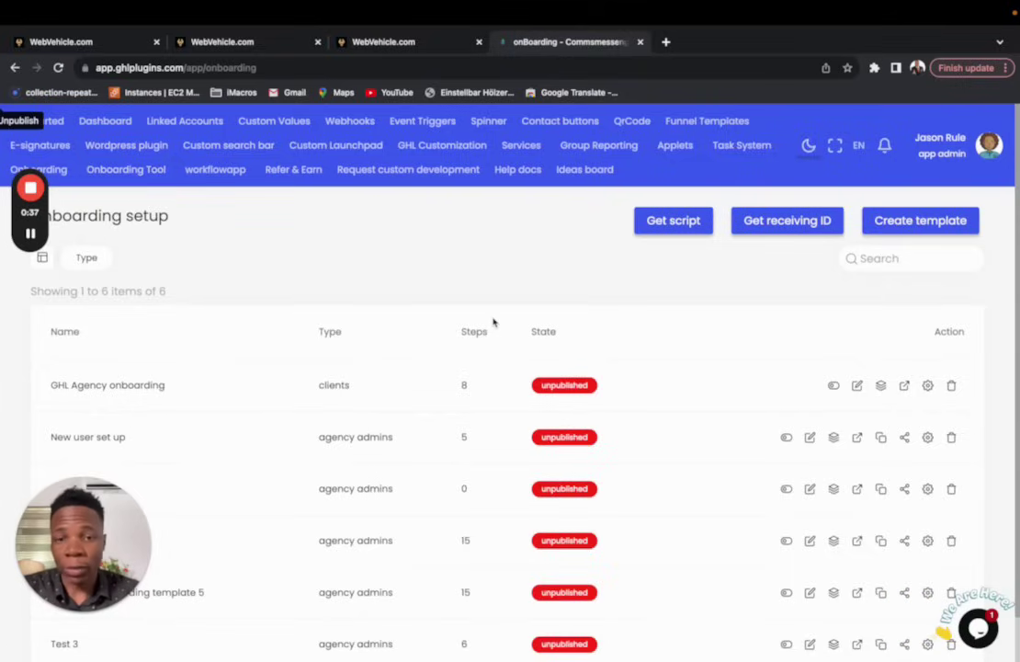
pyautogui.scroll(-1, 329, 413)
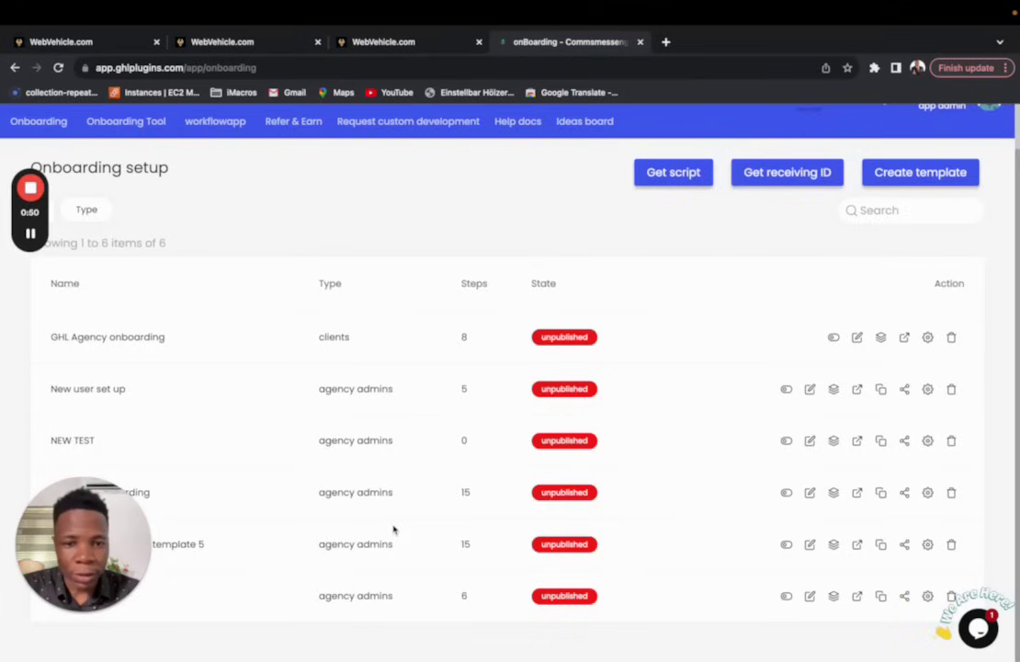
pyautogui.moveTo(83, 542); pyautogui.dragTo(820, 487)
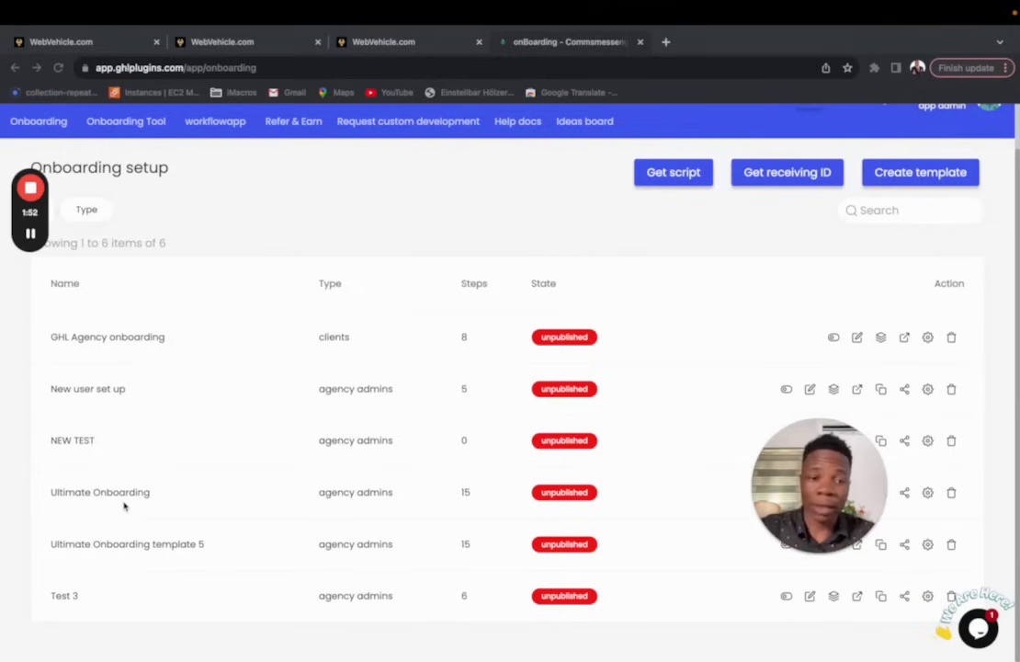
pyautogui.moveTo(859, 516); pyautogui.dragTo(680, 426)
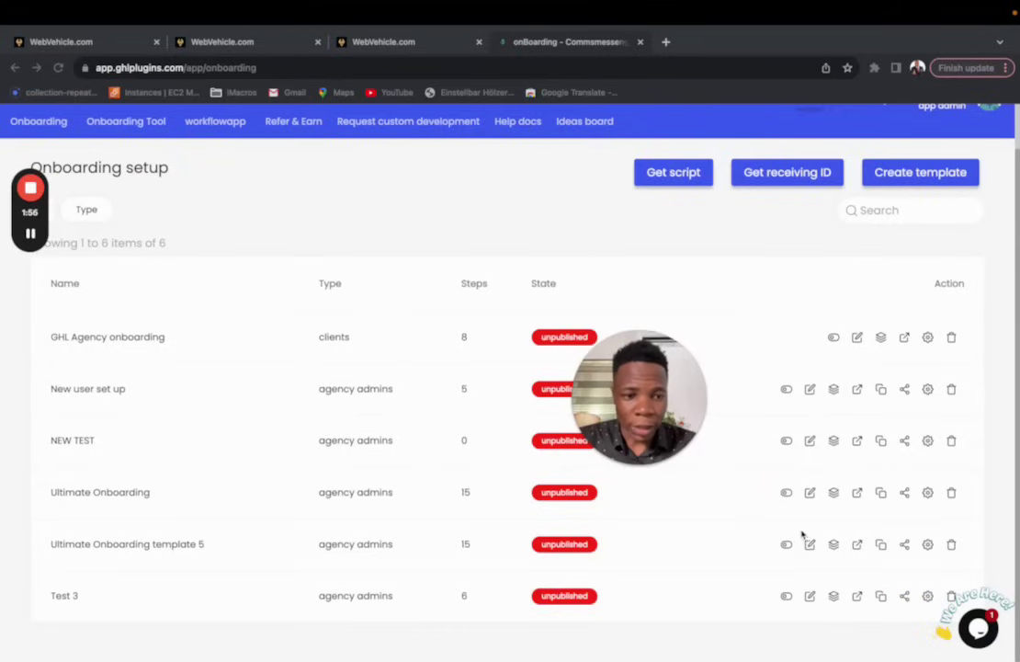
# Step: Open the 15-step agency admins template in the setup editor and scroll its step preview
pyautogui.click(852, 551)
pyautogui.click(834, 545)
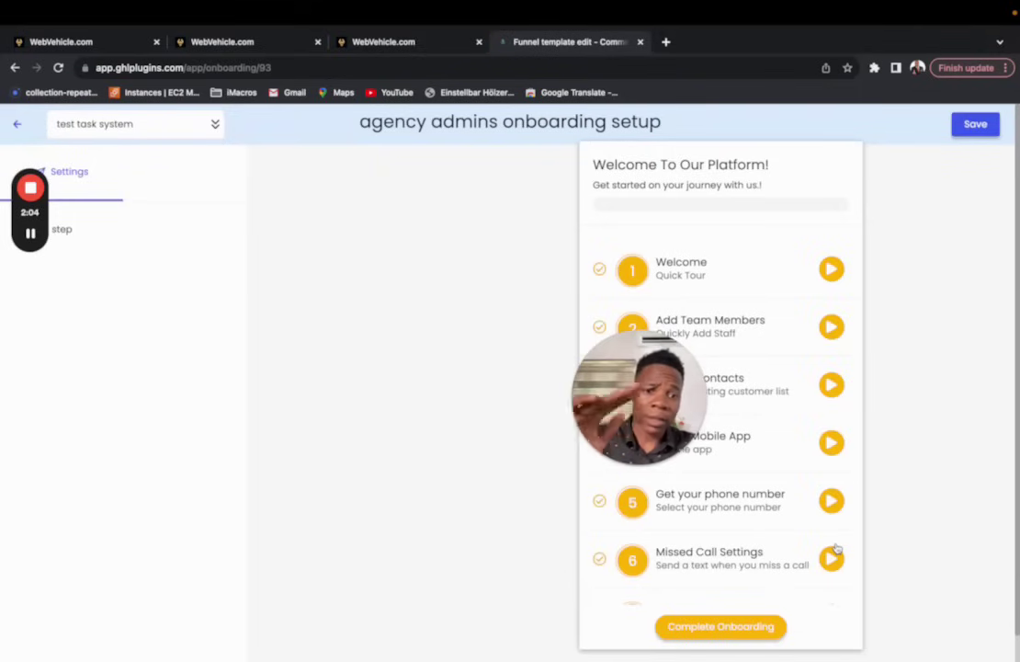
pyautogui.scroll(-6, 731, 429)
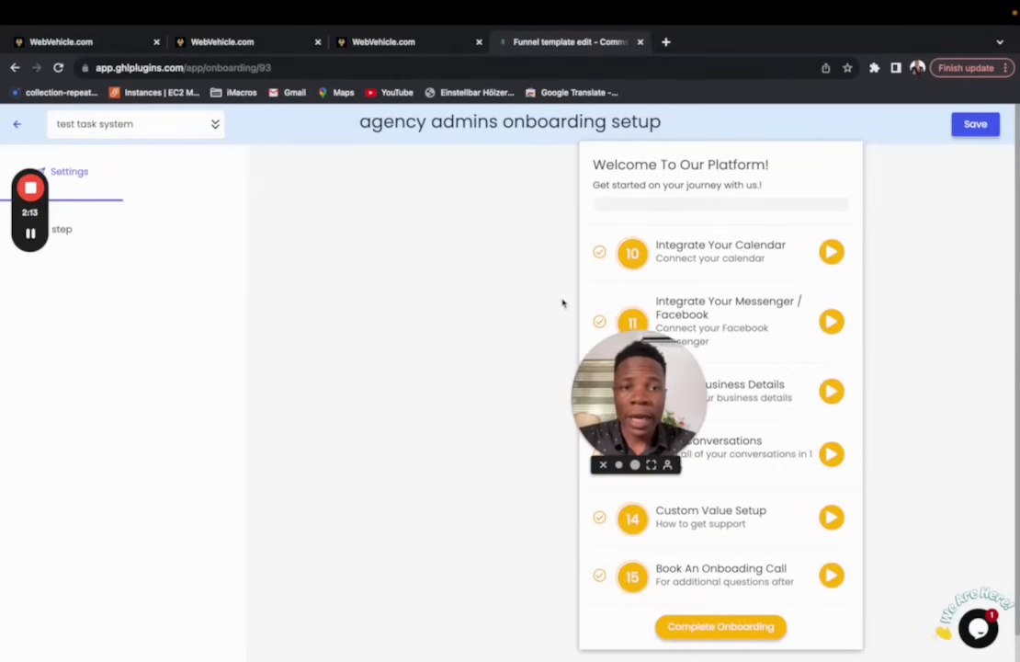
pyautogui.scroll(10, 787, 259)
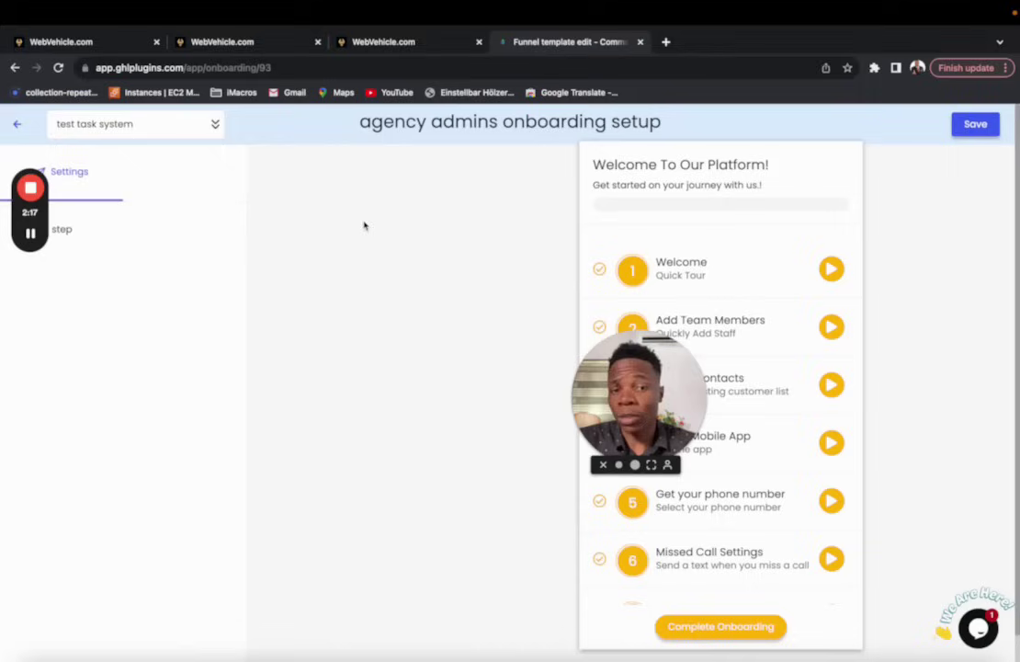
# Step: Add ' 123' to the welcome heading so it reads 'Welcome To Our Platform 123!'
pyautogui.click(651, 184)
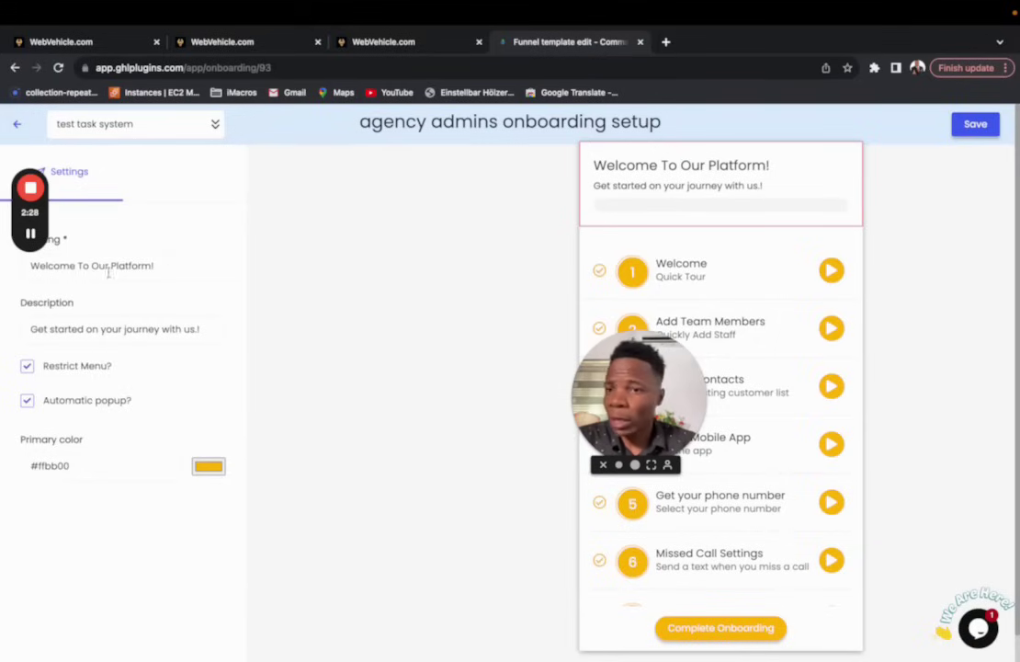
pyautogui.click(150, 266)
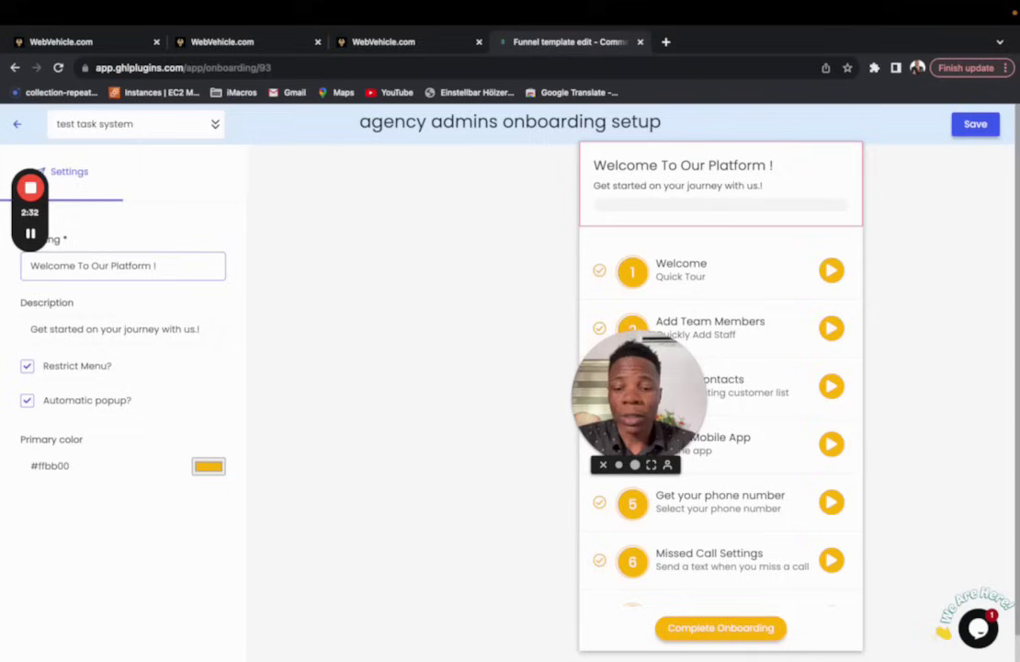
pyautogui.write('123')
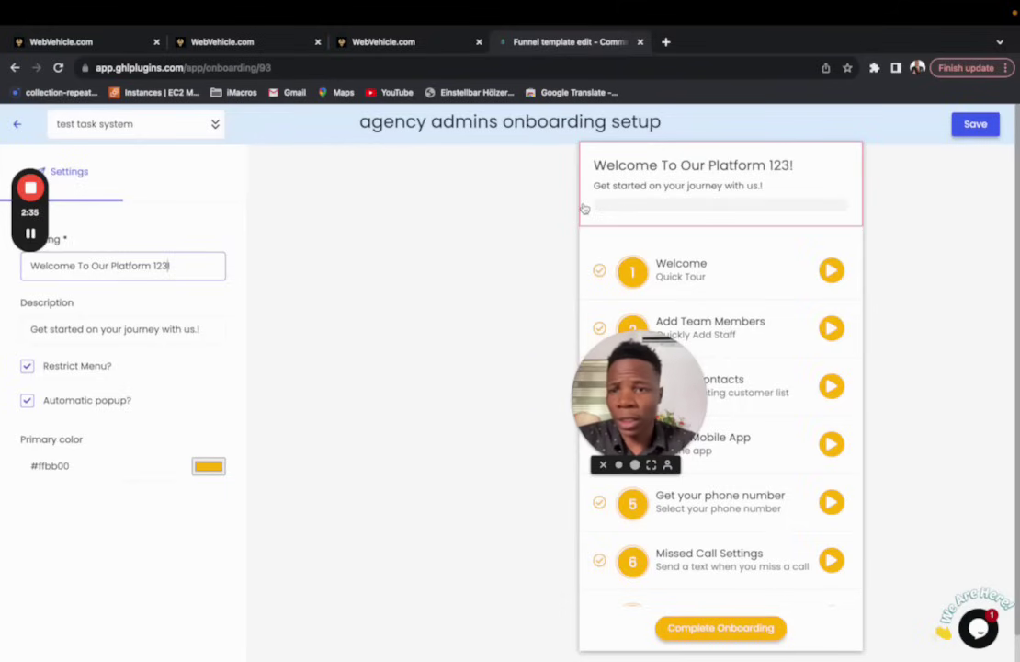
pyautogui.doubleClick(165, 328)
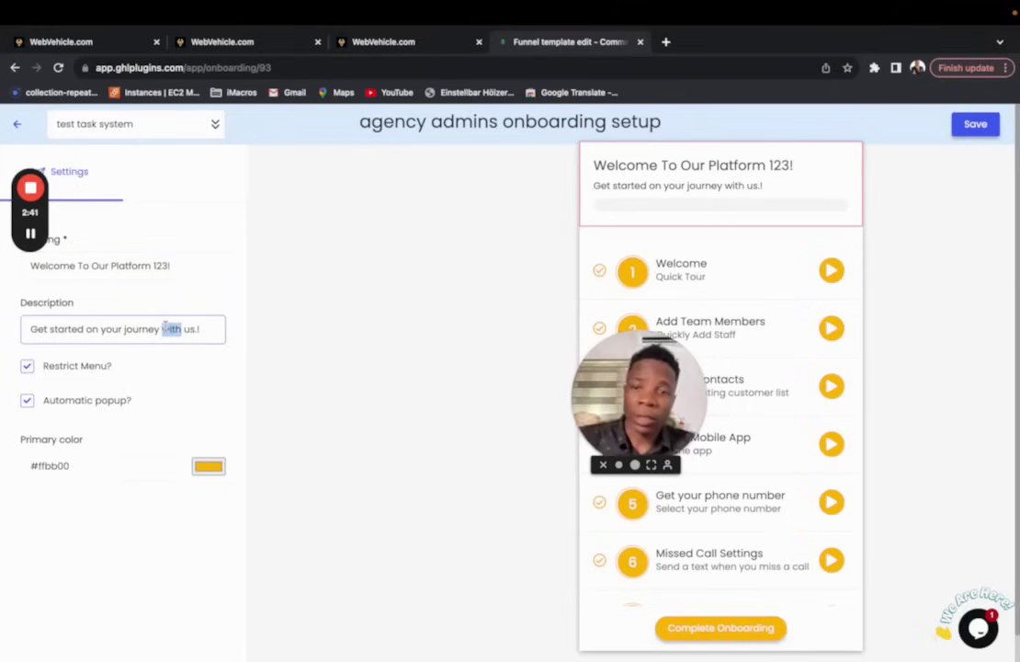
pyautogui.click(165, 328)
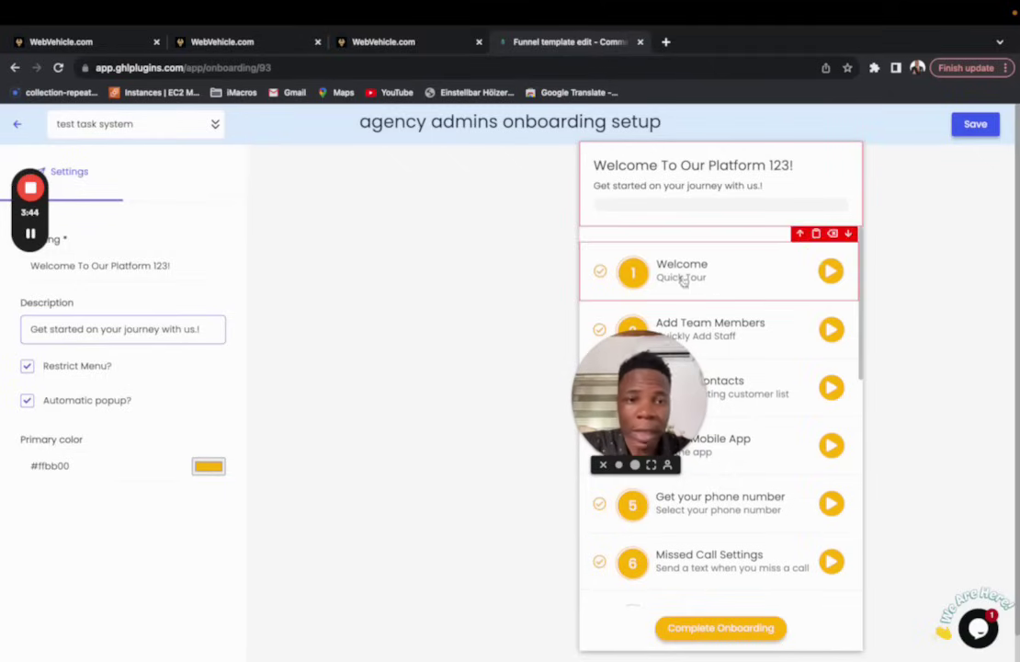
# Step: Set the template's primary colour to purple #8c00ff using the hue slider
pyautogui.click(214, 466)
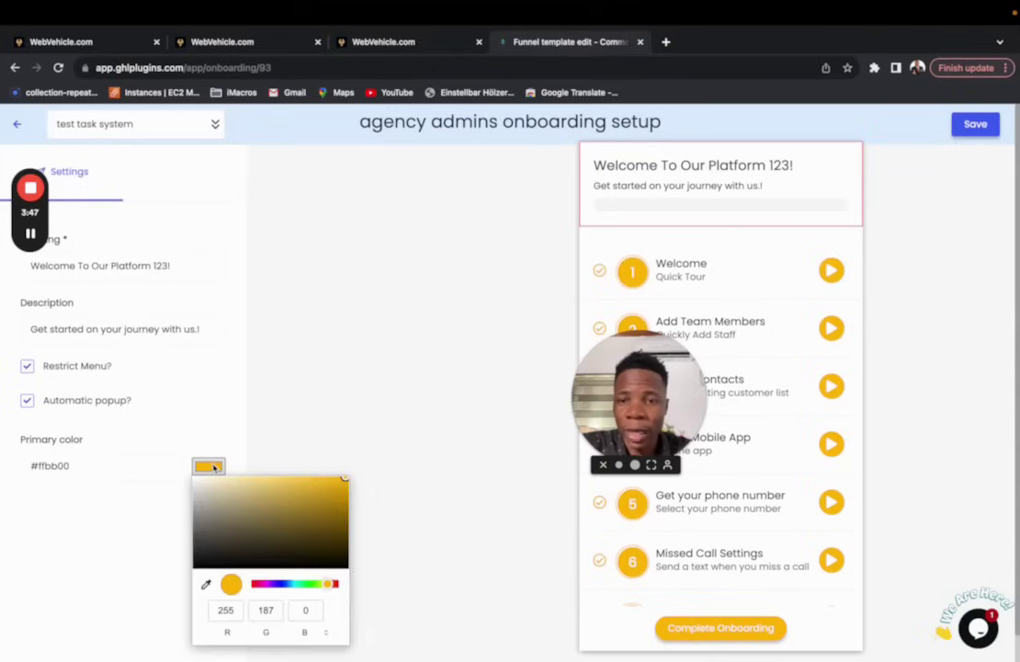
pyautogui.click(267, 583)
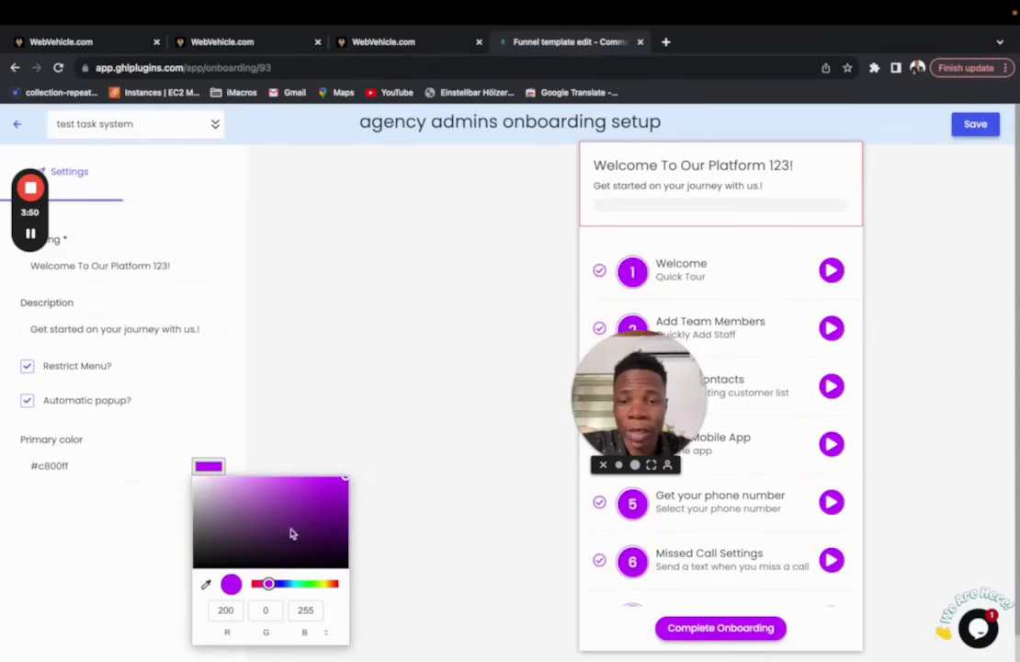
pyautogui.click(299, 583)
pyautogui.click(284, 582)
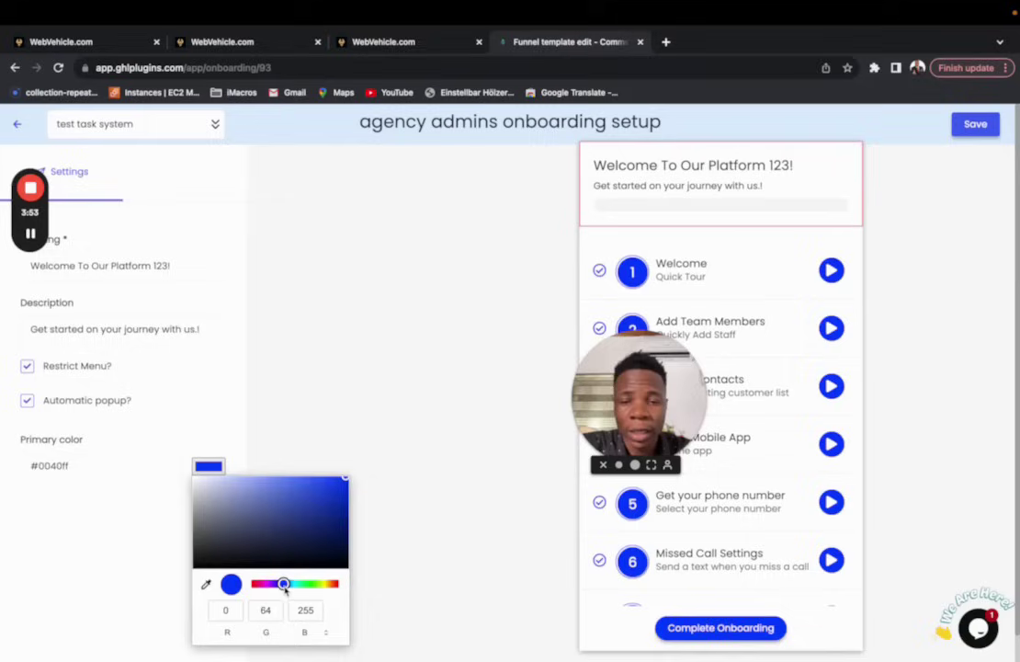
pyautogui.click(272, 583)
pyautogui.click(727, 185)
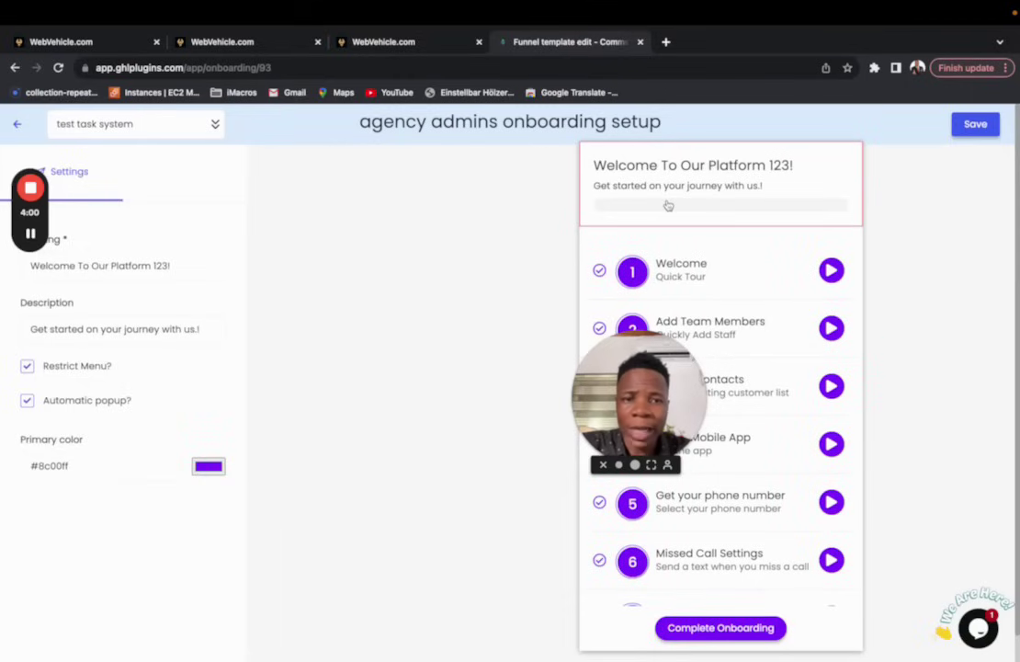
pyautogui.moveTo(713, 303)
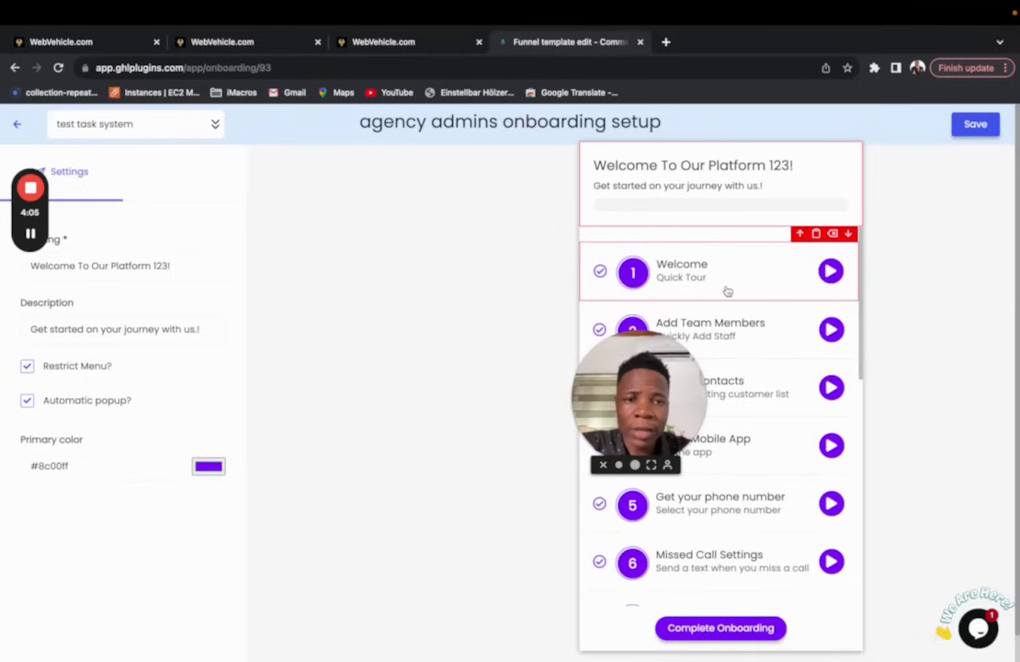
pyautogui.moveTo(642, 393); pyautogui.dragTo(132, 589)
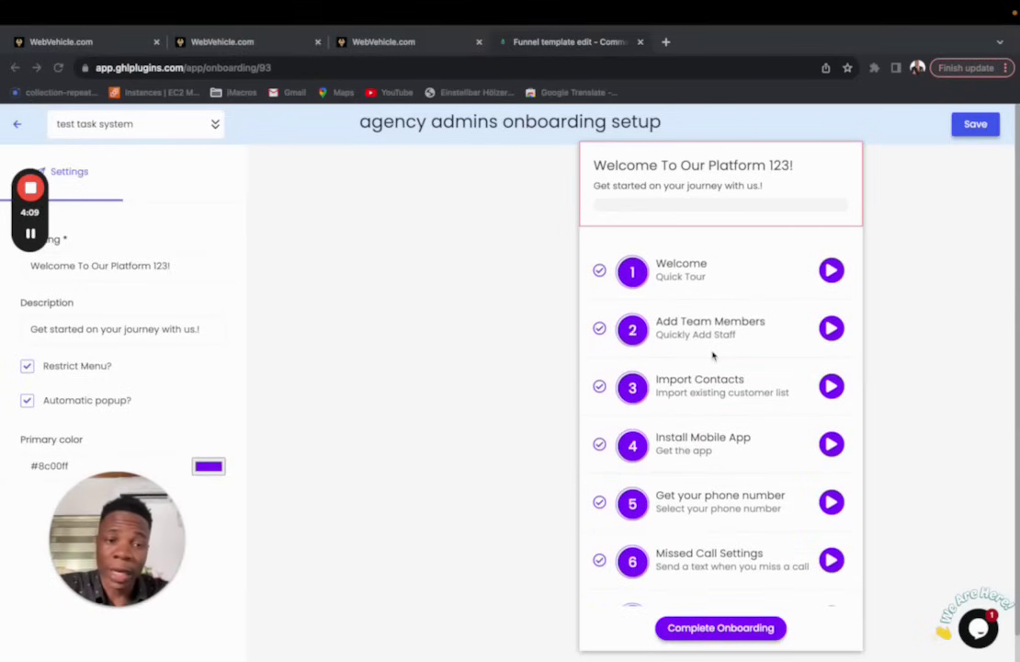
# Step: Duplicate step 15 'Book An Onboading Call' and select the resulting step 16
pyautogui.scroll(-5, 713, 356)
pyautogui.click(742, 578)
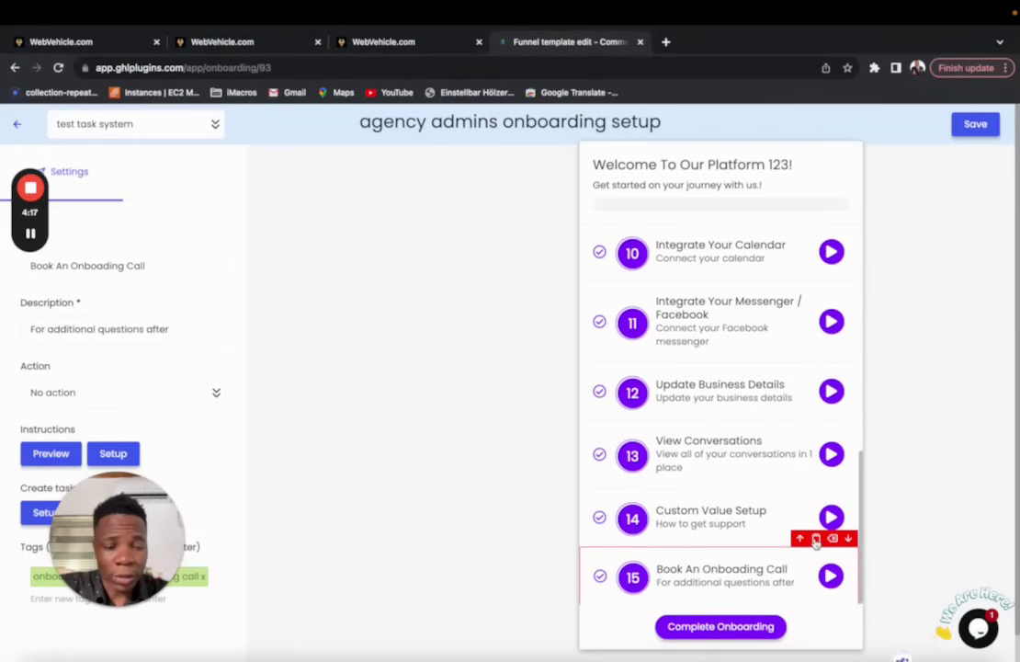
pyautogui.click(816, 538)
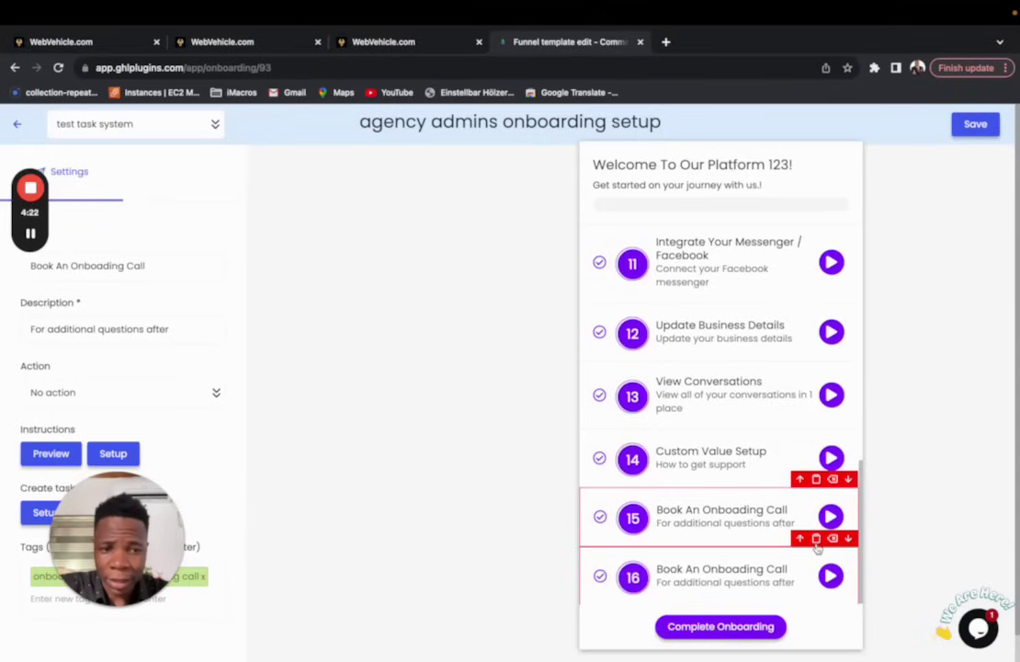
pyautogui.click(721, 573)
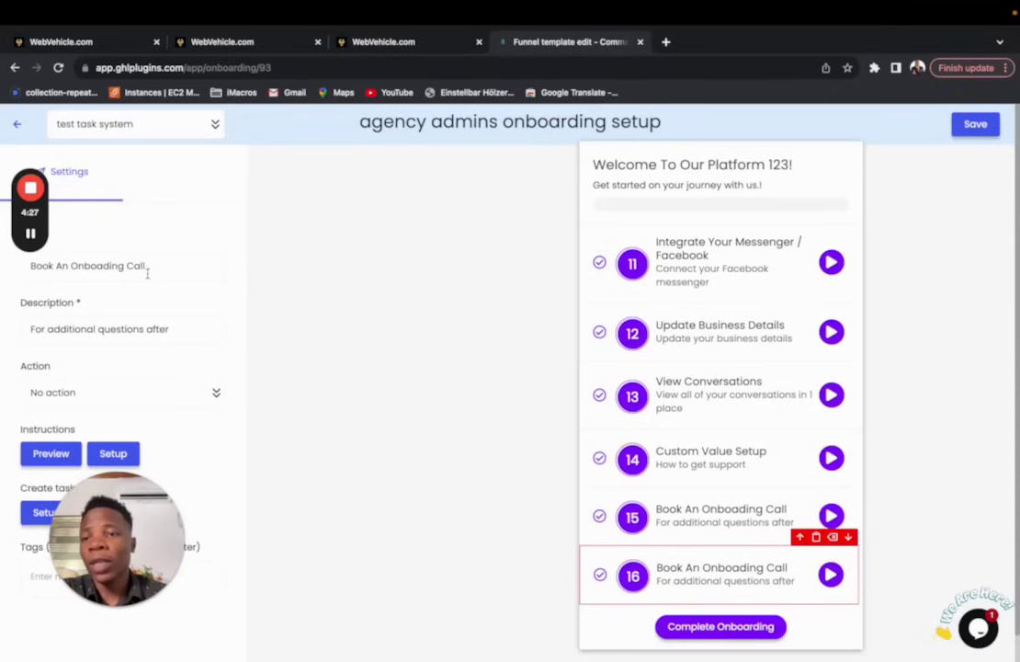
pyautogui.moveTo(27, 206)
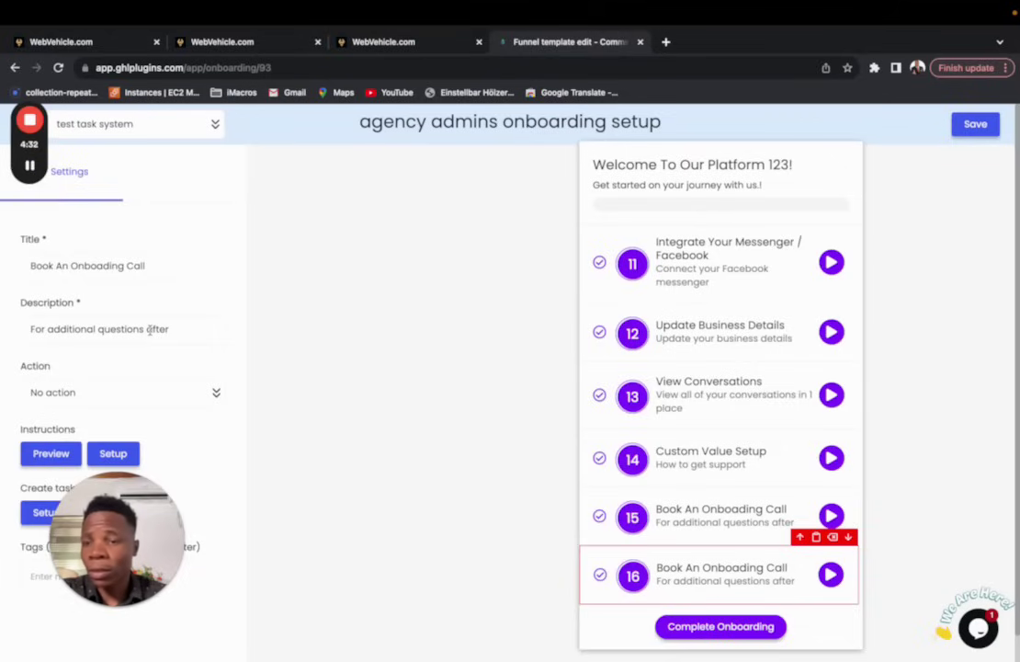
# Step: Change step 16's action from the dropdown to 'Goto Custom menu link'
pyautogui.click(134, 405)
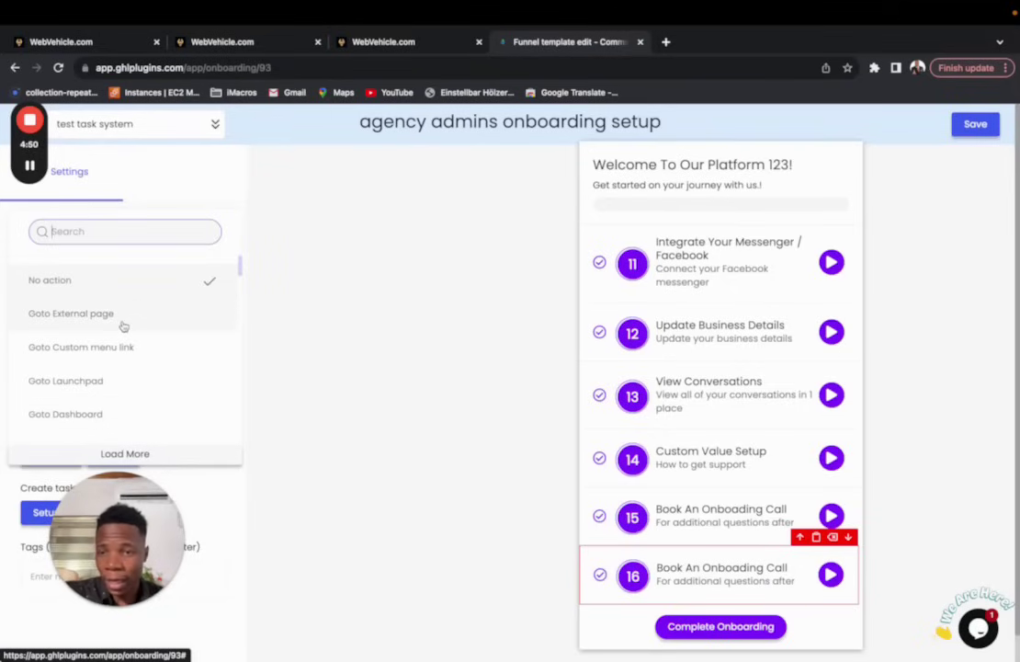
pyautogui.click(123, 326)
pyautogui.click(127, 402)
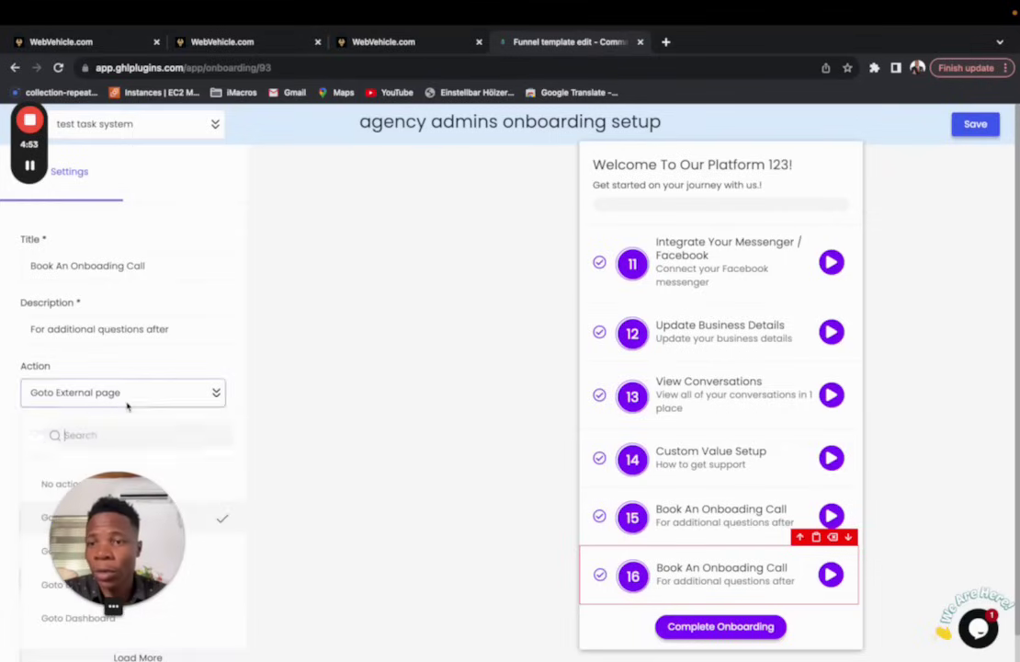
pyautogui.moveTo(124, 535); pyautogui.dragTo(458, 535)
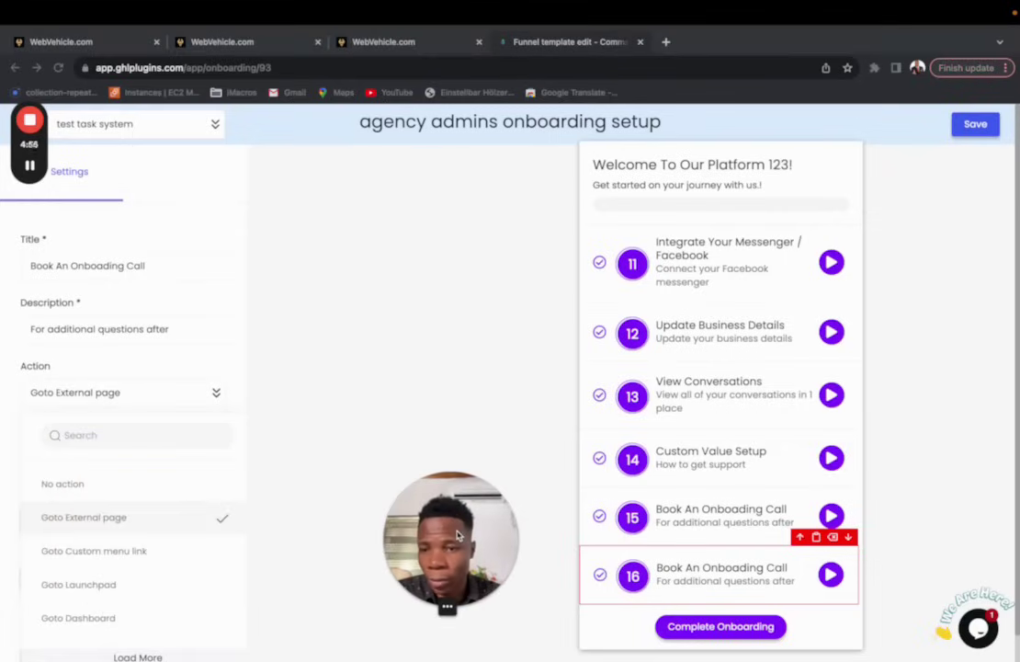
pyautogui.click(138, 551)
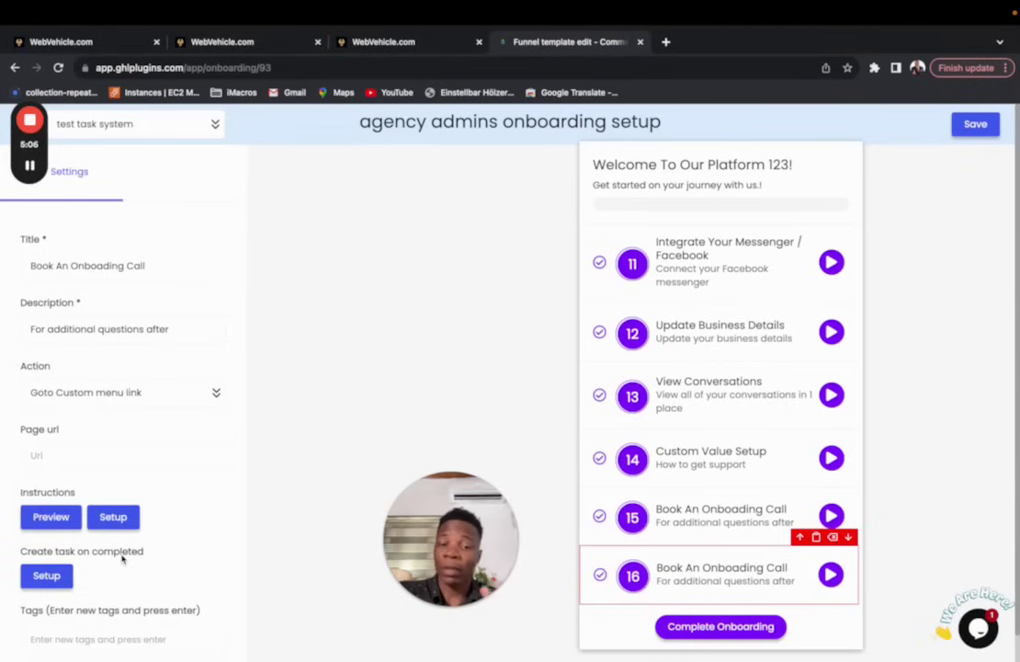
pyautogui.click(405, 51)
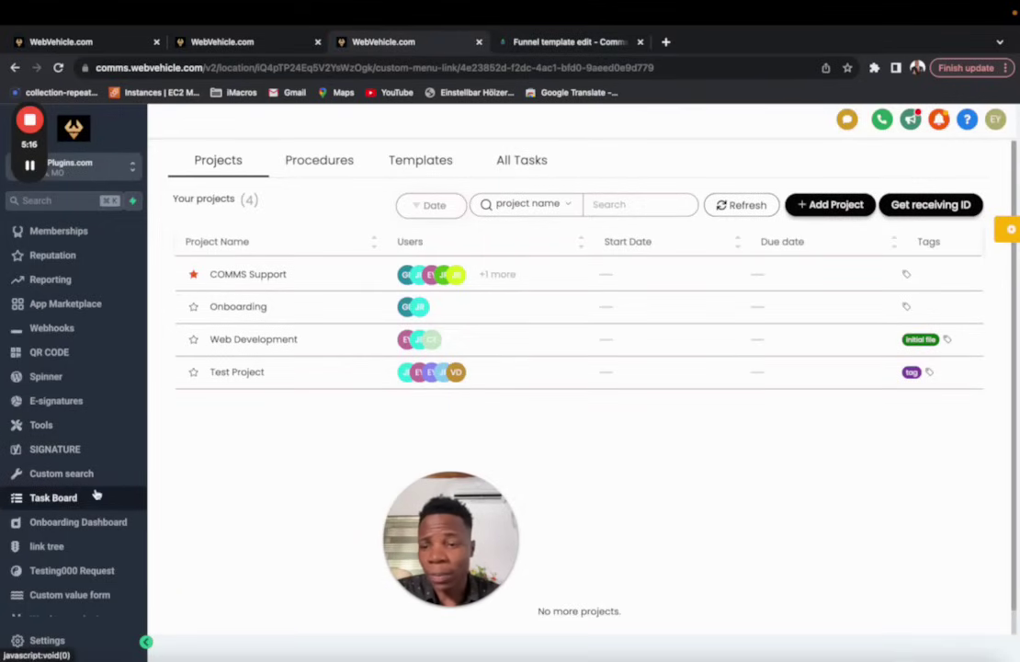
# Step: Open the WebVehicle Custom value form page and copy its full web address
pyautogui.click(87, 596)
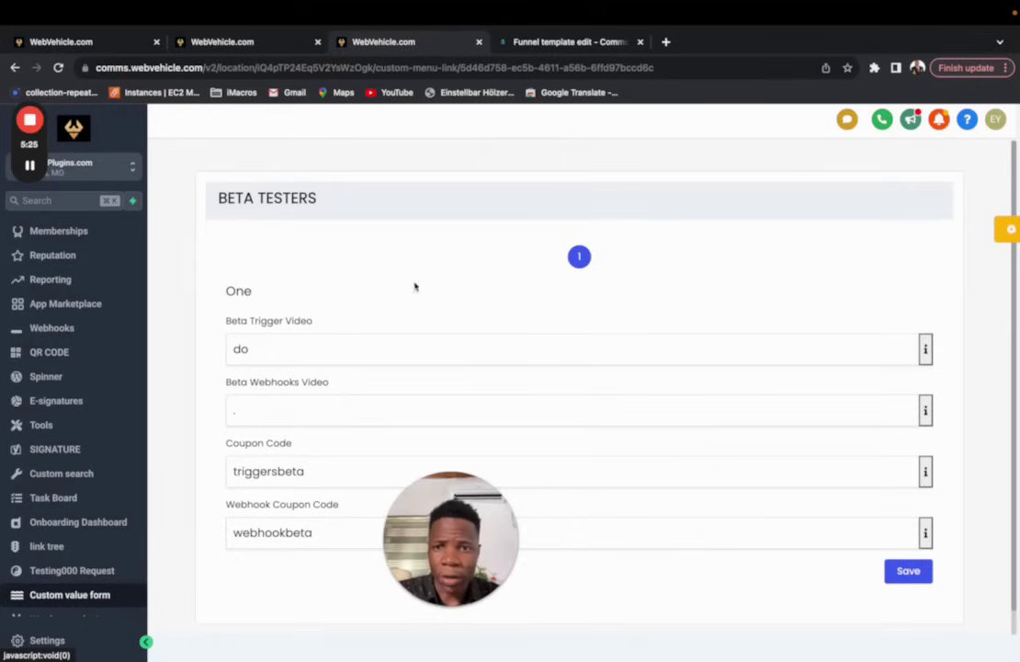
pyautogui.click(313, 69)
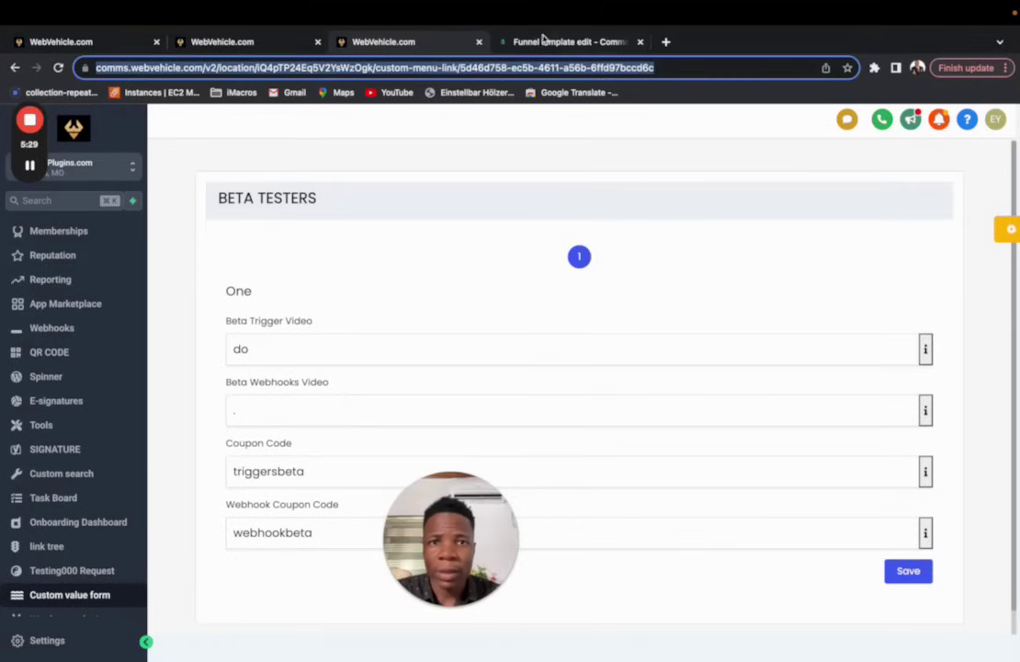
pyautogui.hotkey('ctrl', 'Tab')
# Step: Paste the Custom value form address as step 16's page URL and title it 'Go to the custom values'
pyautogui.click(95, 456)
pyautogui.hotkey('ctrl', 'v')
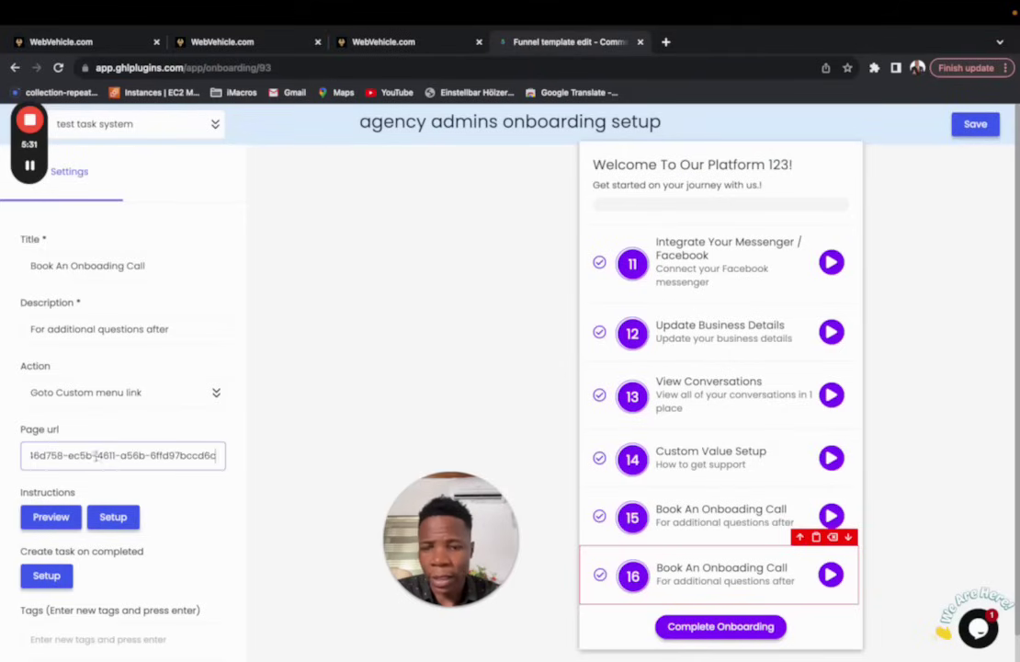
pyautogui.tripleClick(135, 266)
pyautogui.write('Go')
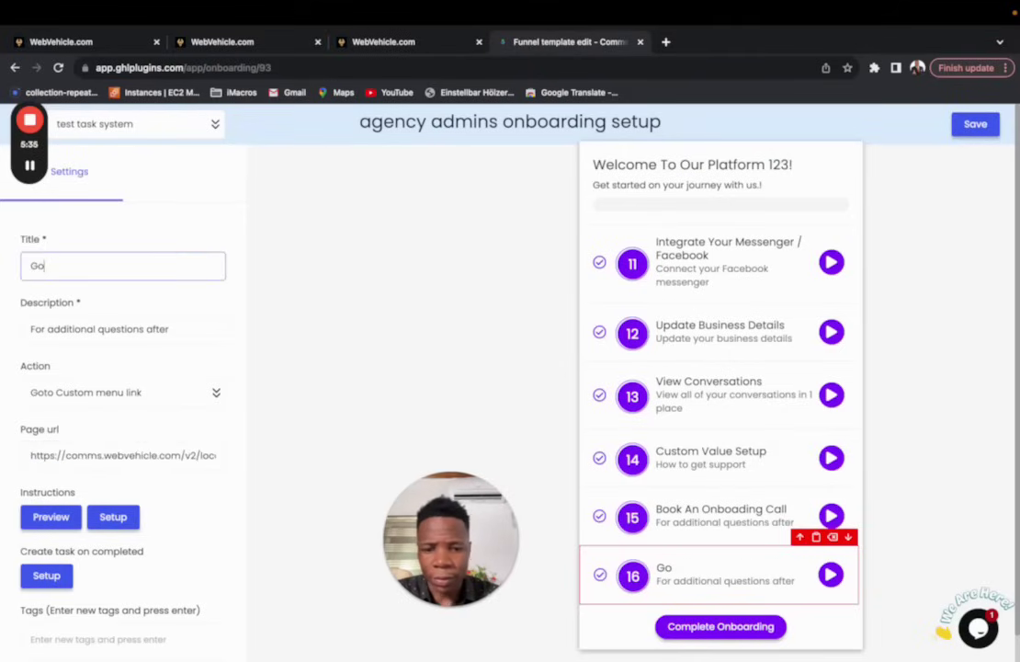
pyautogui.write(' to the')
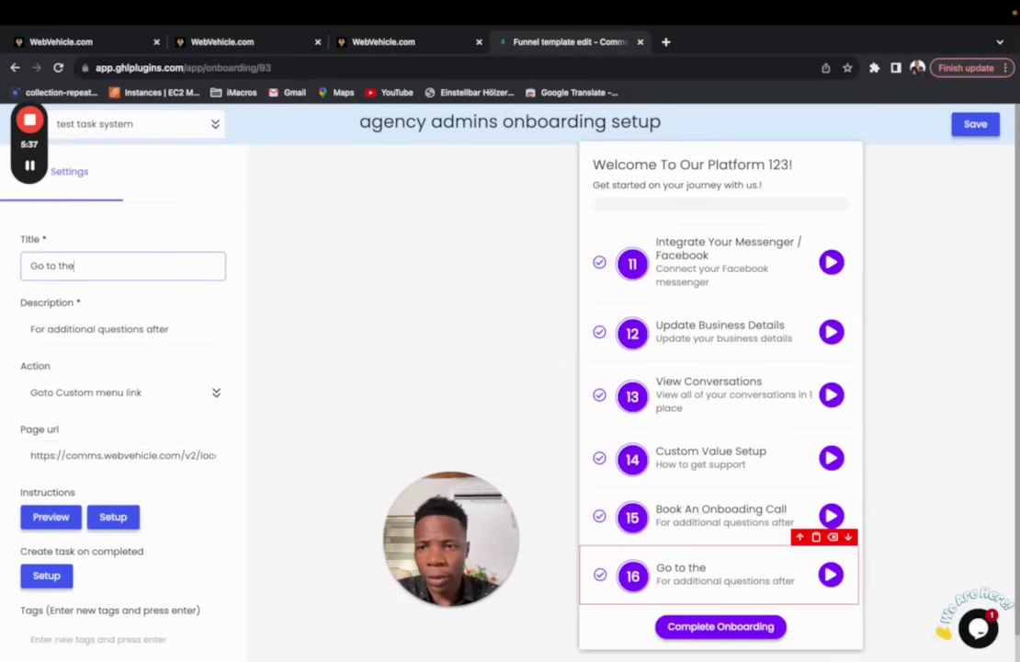
pyautogui.write(' custom values')
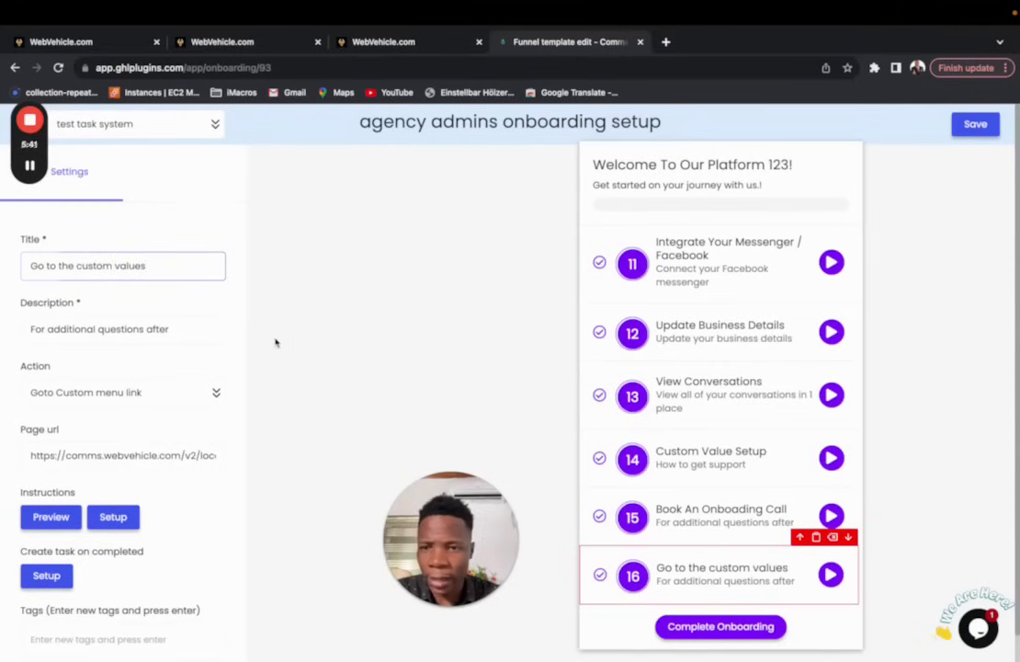
pyautogui.scroll(-1, 149, 424)
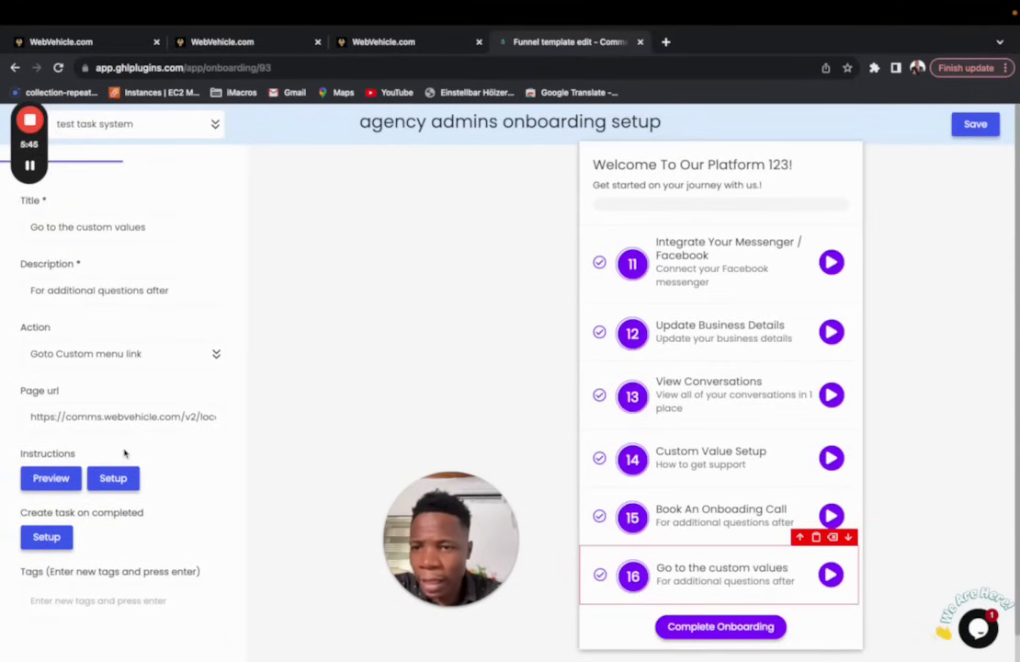
pyautogui.click(156, 353)
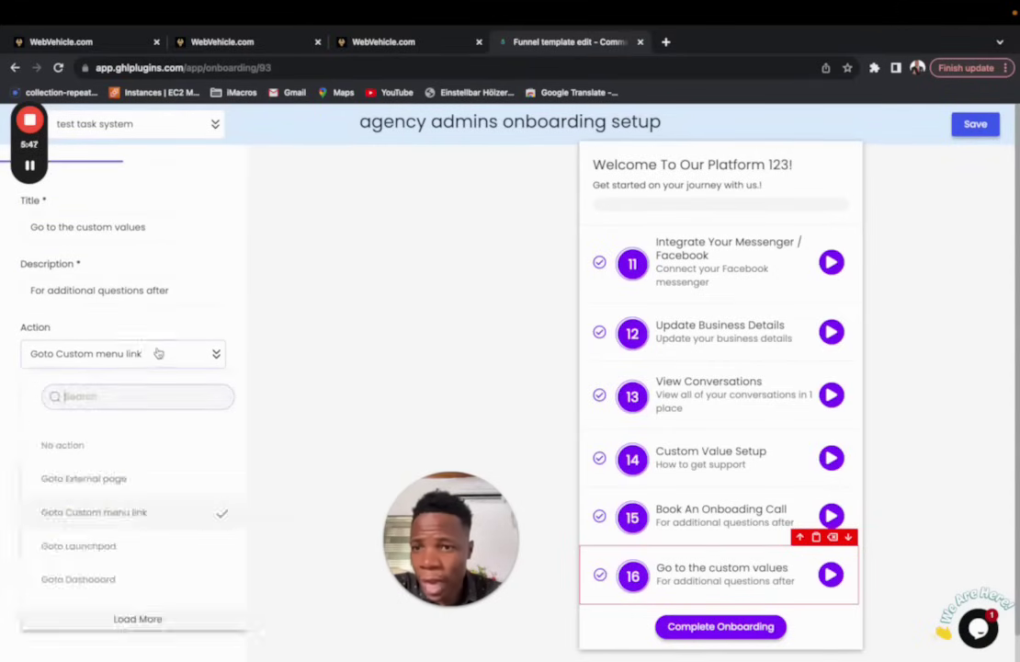
pyautogui.scroll(-1, 128, 499)
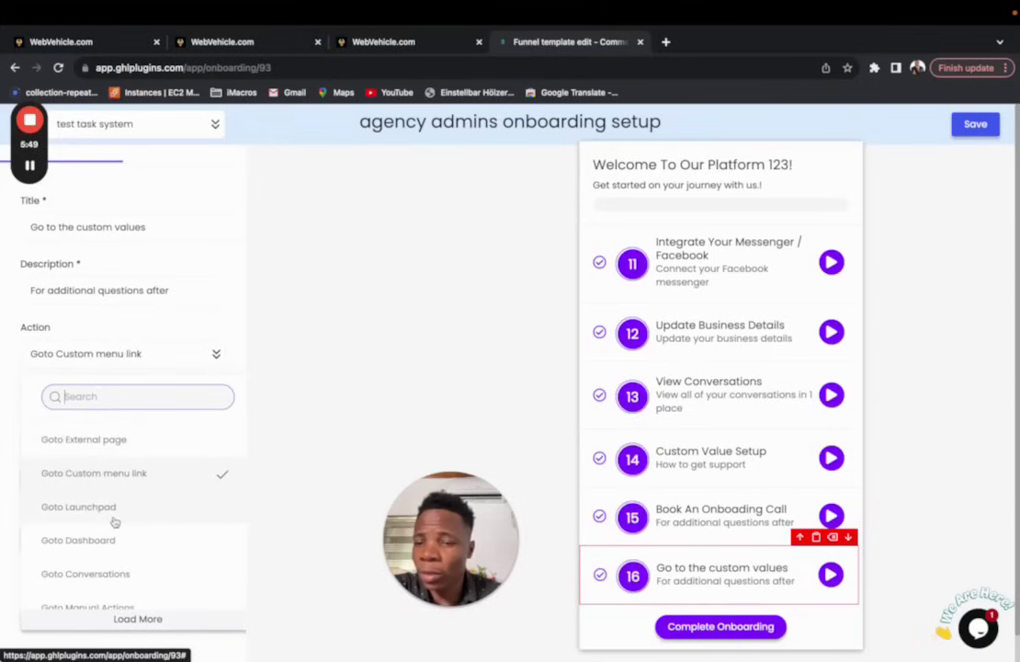
pyautogui.scroll(-1, 114, 522)
pyautogui.scroll(-4, 129, 536)
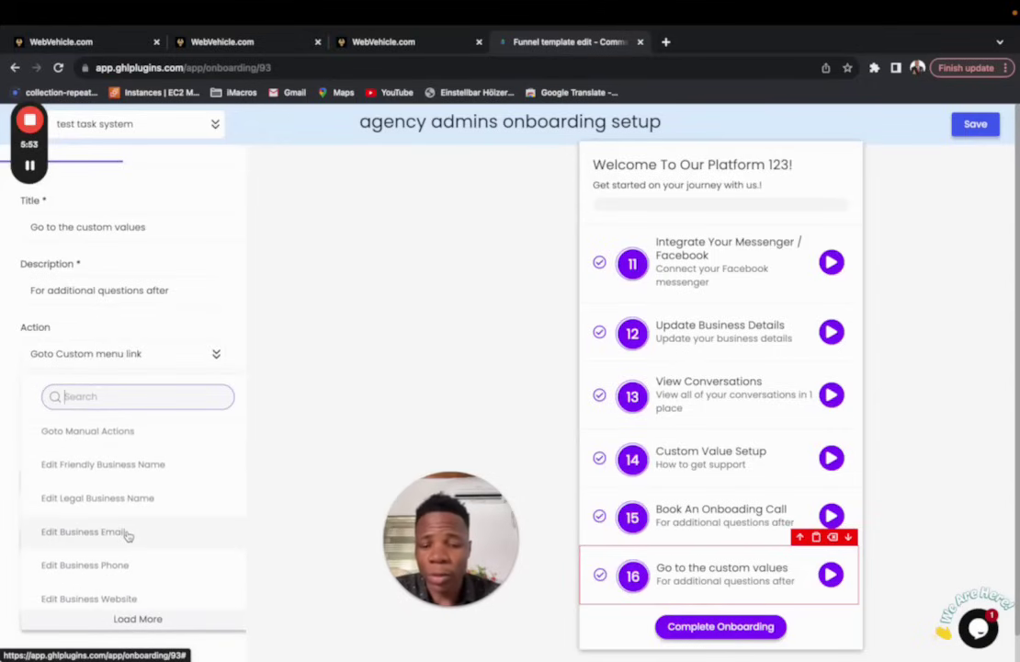
pyautogui.write('busi')
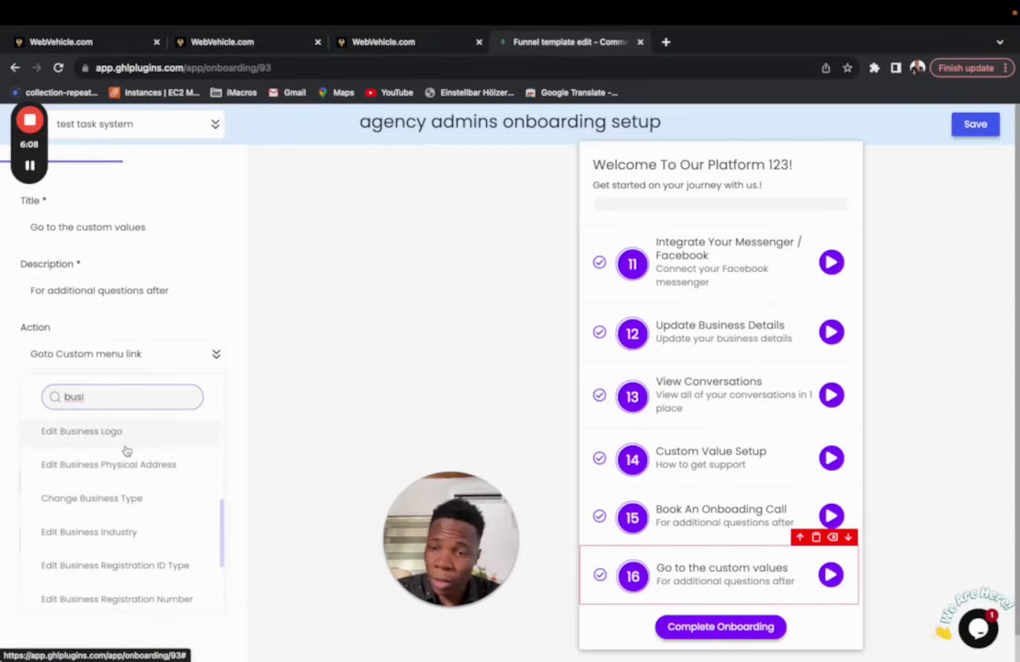
pyautogui.press('BackSpace')
pyautogui.press('BackSpace')
pyautogui.press('BackSpace')
pyautogui.press('BackSpace')
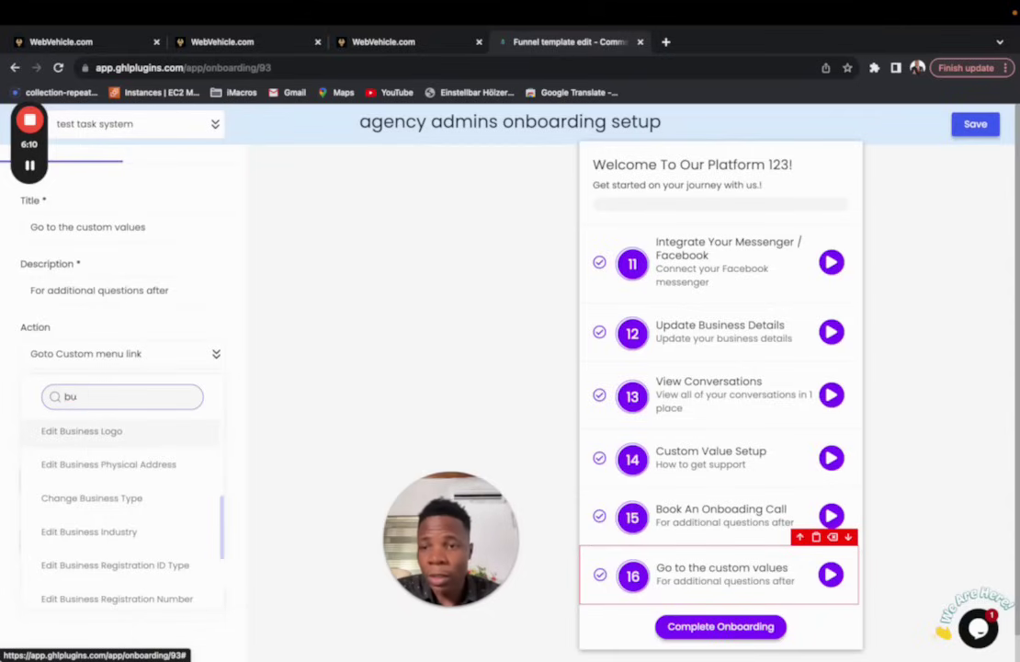
pyautogui.click(267, 416)
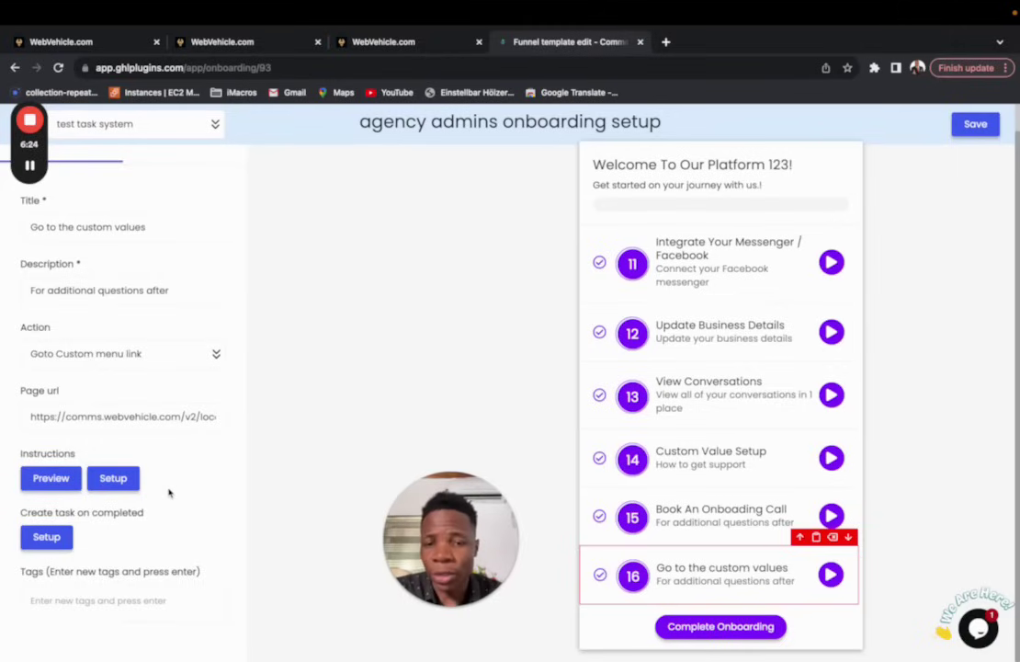
# Step: Embed the Loom video 'Easy Steps to Get the Header Code for Your Widget' in step 16's setup instructions and play it
pyautogui.click(111, 480)
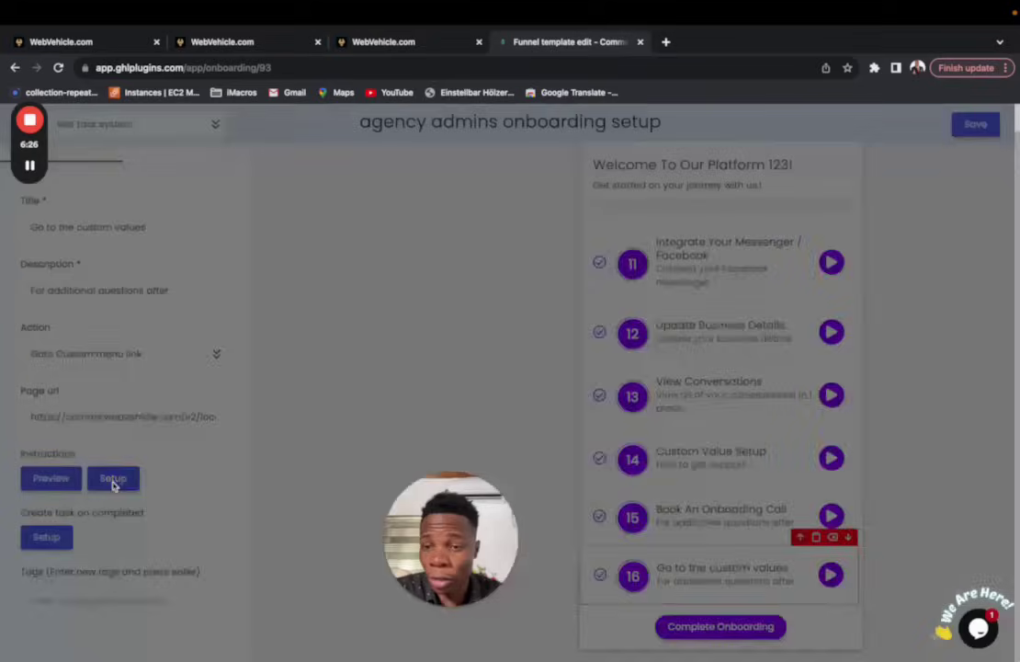
pyautogui.moveTo(450, 537); pyautogui.dragTo(109, 540)
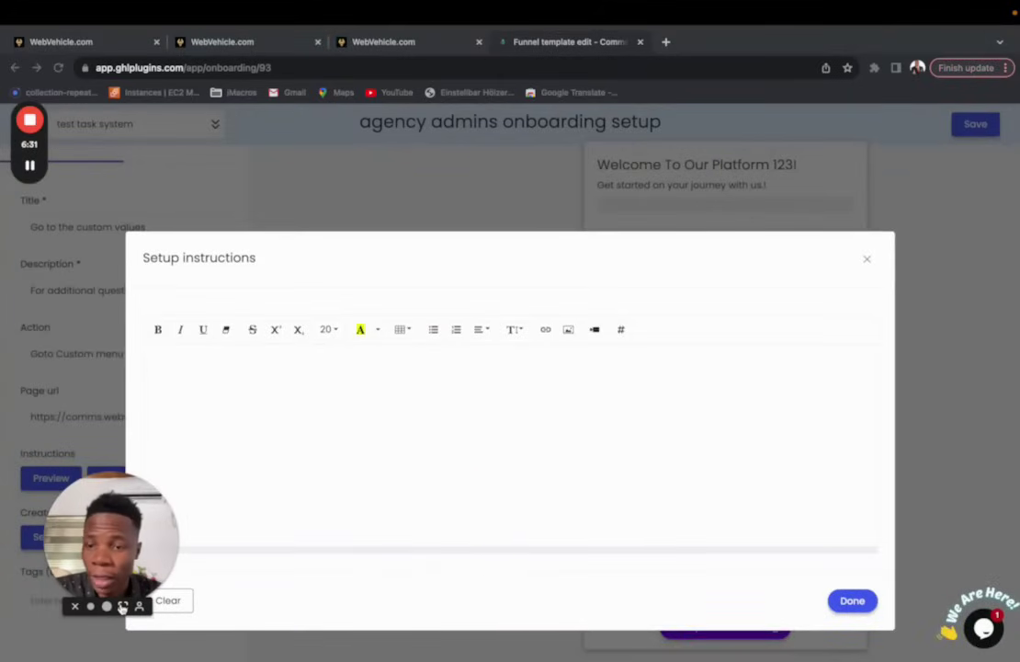
pyautogui.click(267, 452)
pyautogui.click(275, 434)
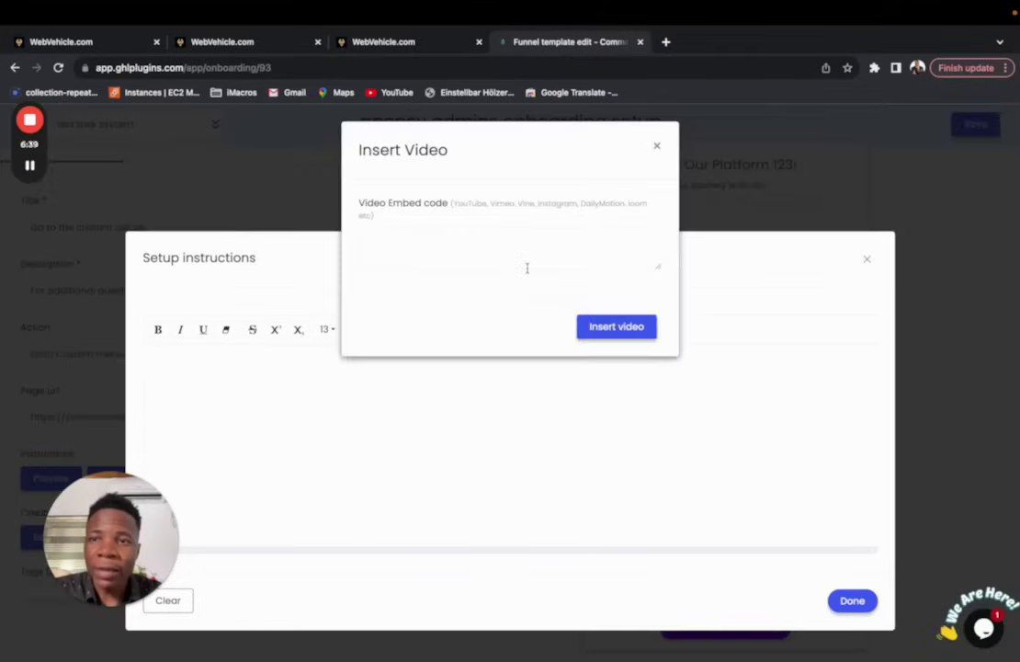
pyautogui.click(593, 329)
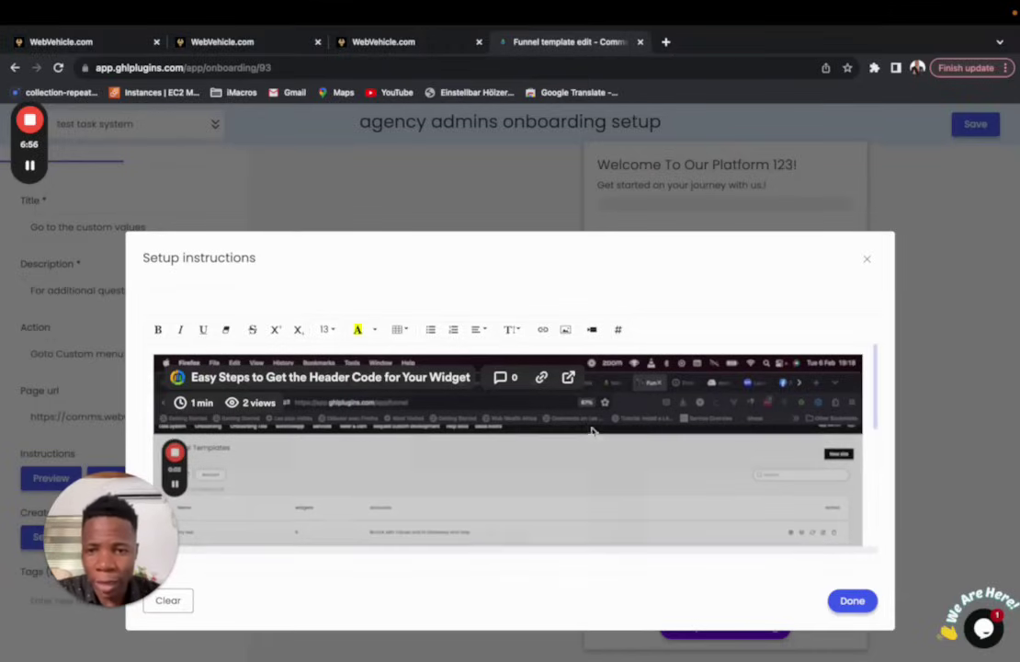
pyautogui.click(742, 464)
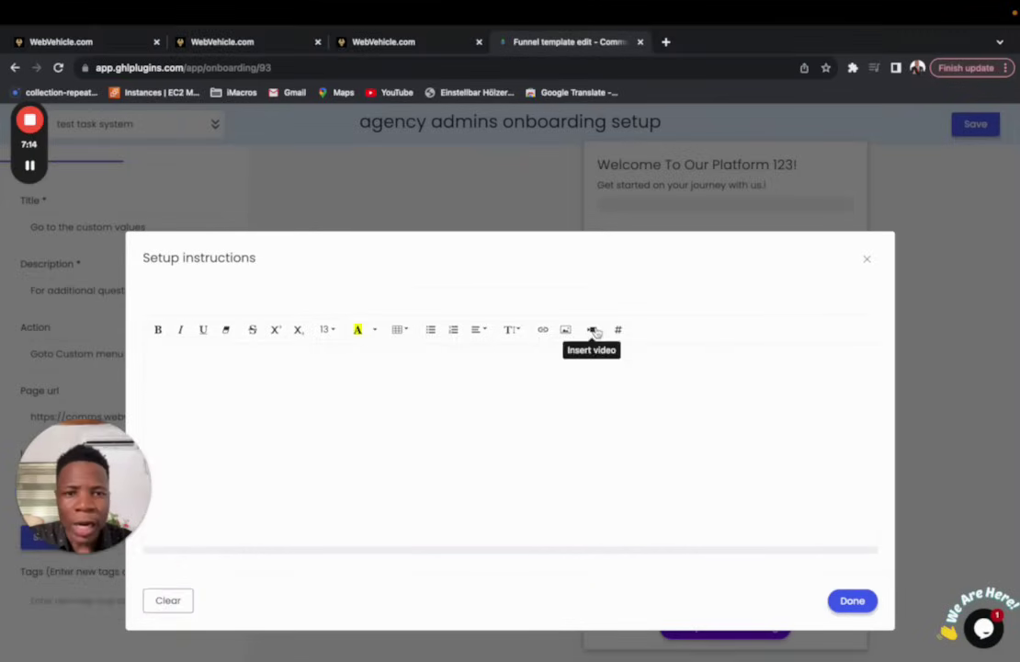
# Step: Re-insert the Loom embed code as a video in step 16's instructions and scroll to review it
pyautogui.click(592, 329)
pyautogui.click(494, 231)
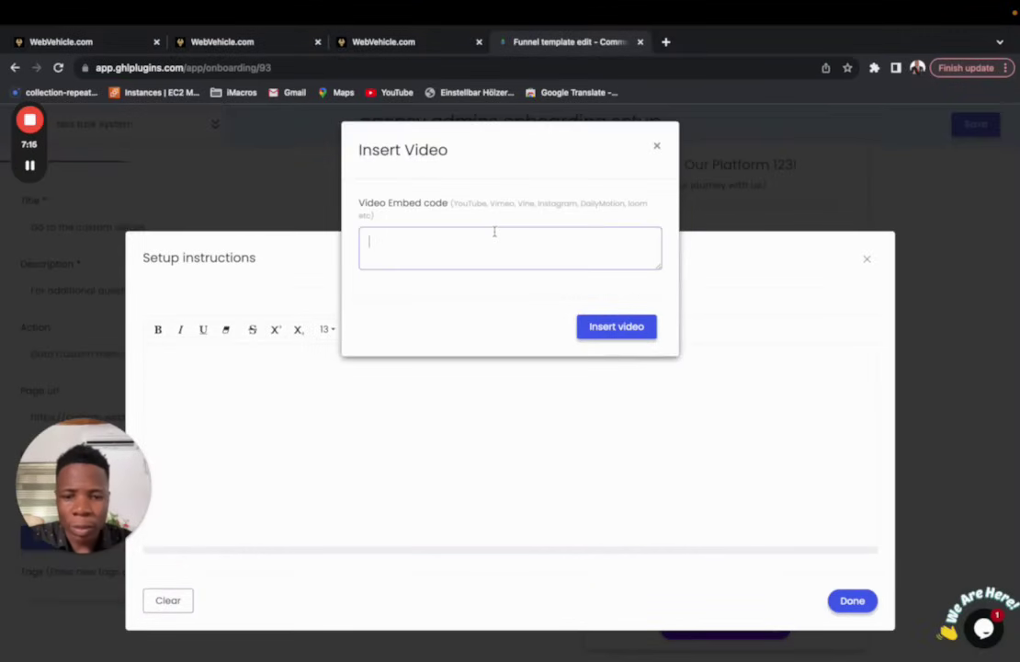
pyautogui.hotkey('ctrl', 'v')
pyautogui.scroll(3, 487, 241)
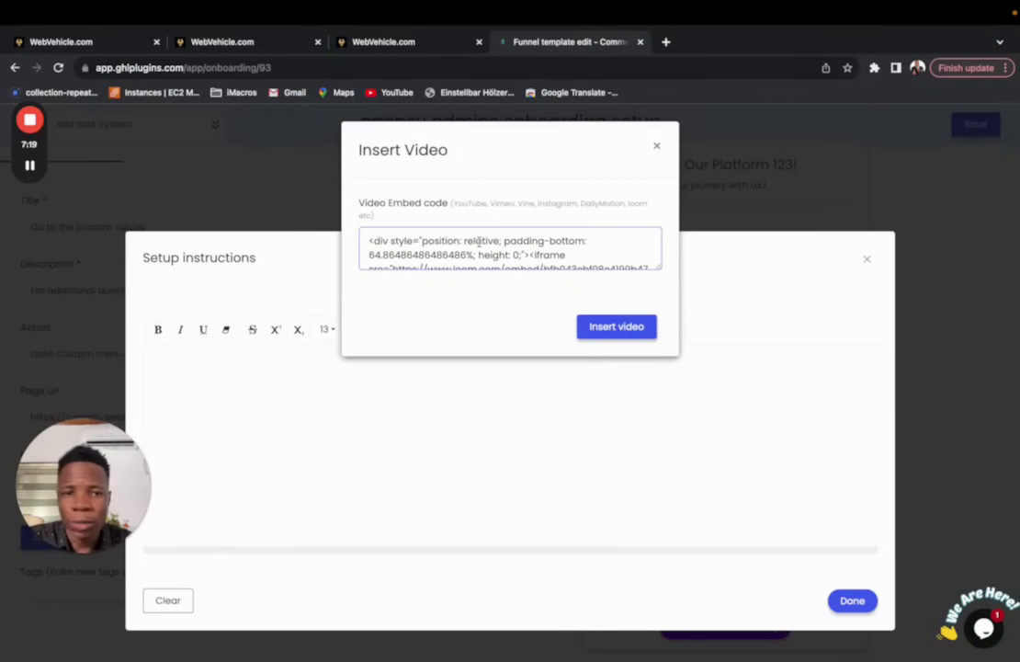
pyautogui.click(605, 326)
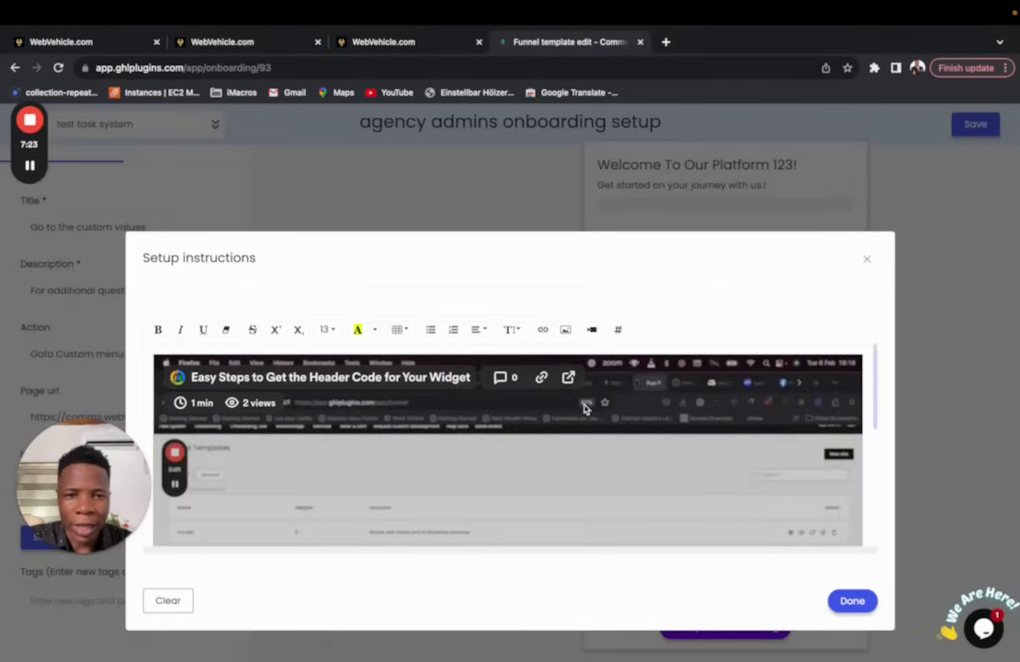
pyautogui.scroll(-5, 584, 408)
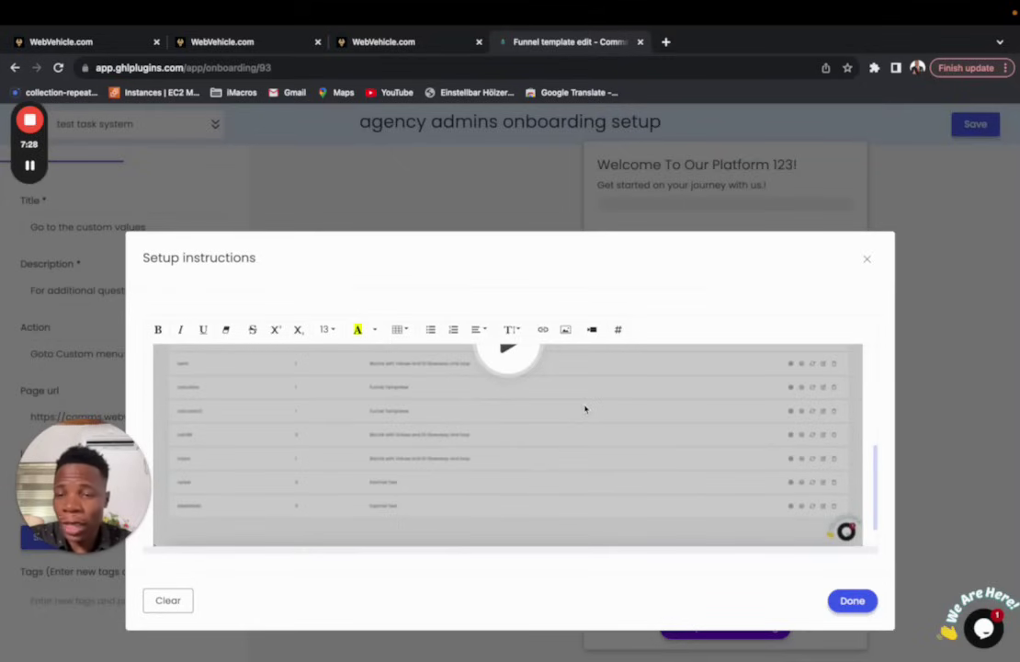
pyautogui.scroll(3, 584, 408)
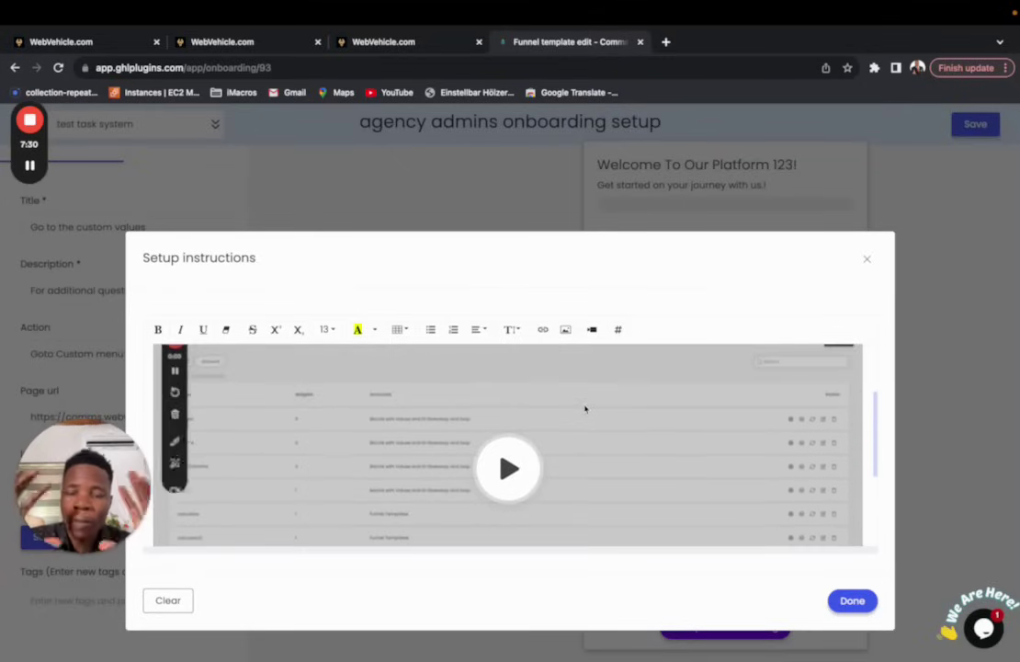